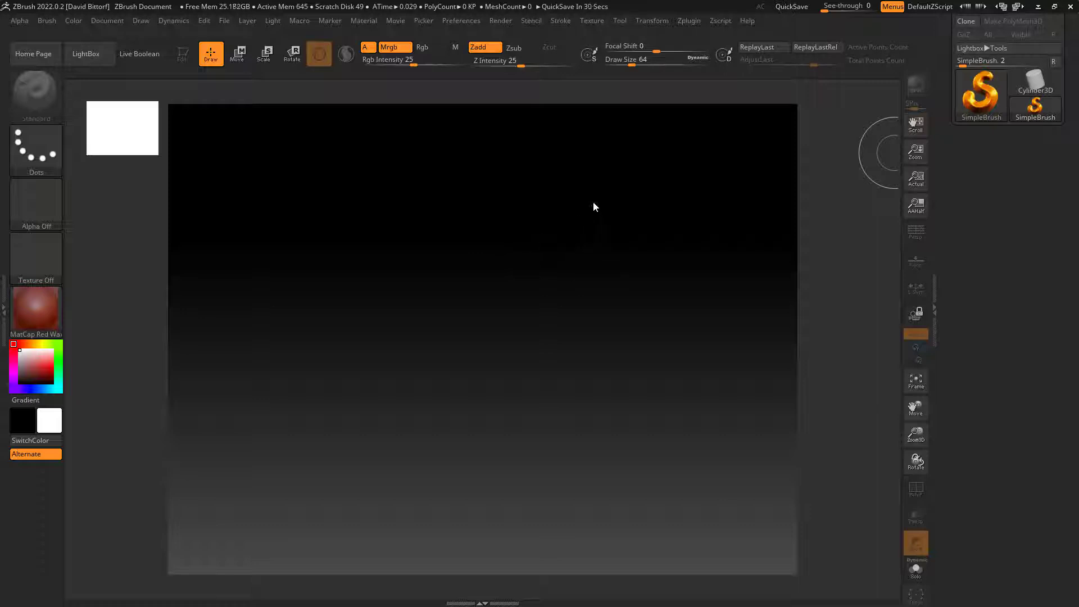
Close the floating Tool popup and dock the Tool palette in the right tray
click(934, 107)
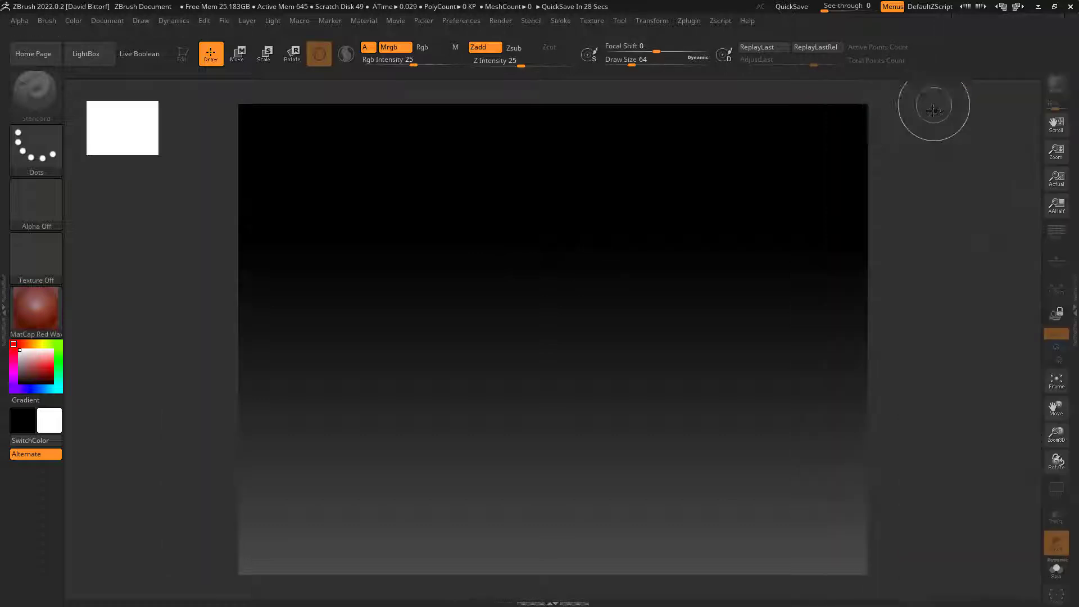
click(1074, 318)
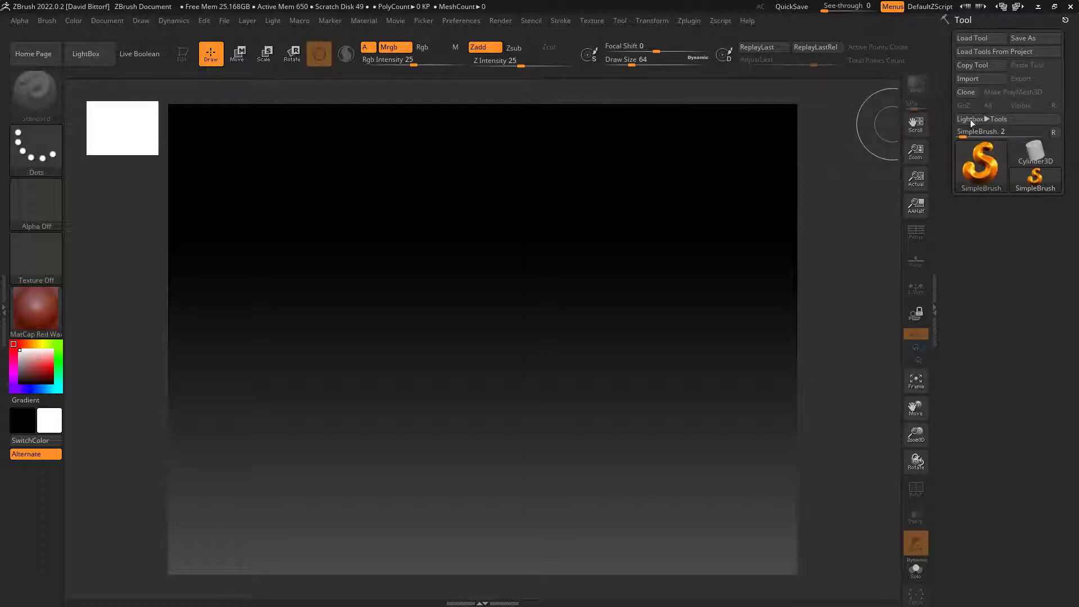
Draw a Cube3D primitive onto the canvas and enter Edit mode
click(991, 163)
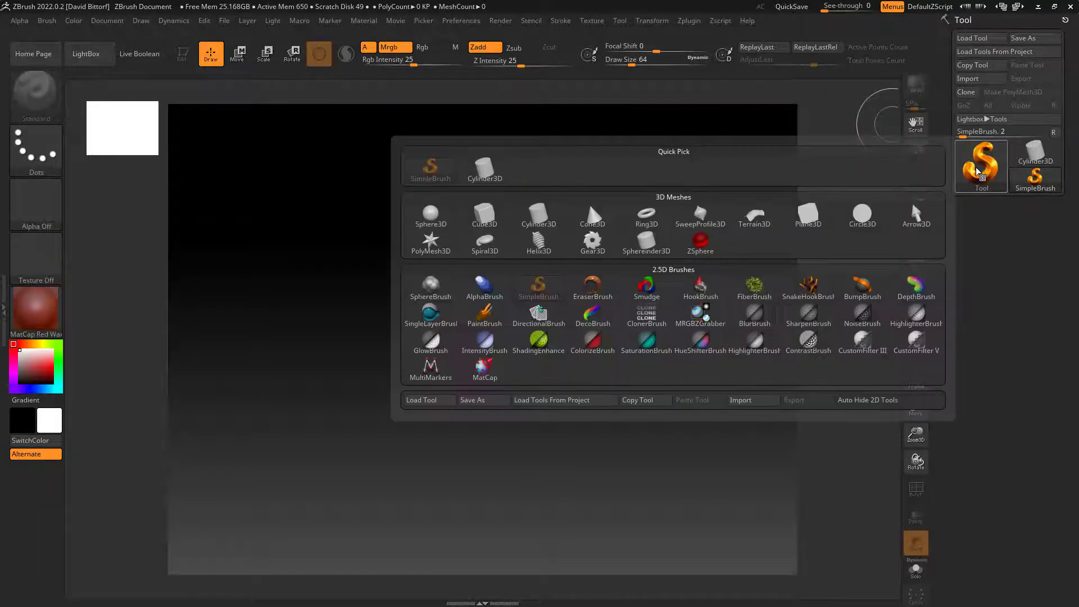
click(484, 218)
mouse_move(537, 298)
mouse_down()
mouse_move(534, 315)
mouse_move(465, 343)
mouse_up()
click(184, 55)
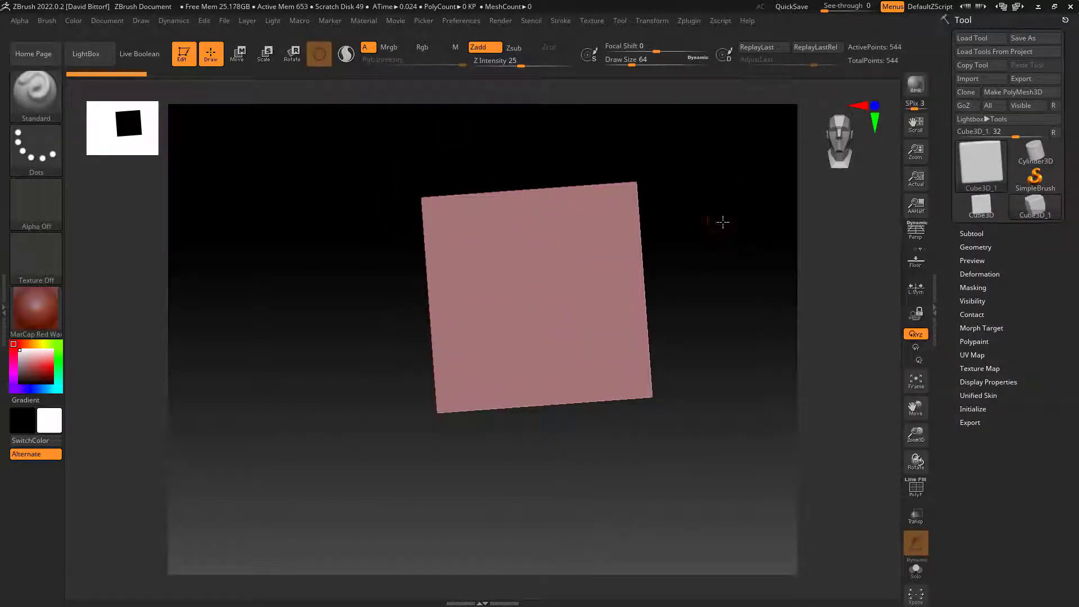
Turn on Persp and rotate the cube to a three-quarter view
mouse_move(723, 222)
shift+mouse_down()
mouse_move(745, 237)
mouse_move(686, 277)
mouse_move(706, 278)
mouse_move(680, 283)
mouse_move(716, 272)
mouse_move(708, 321)
mouse_move(742, 317)
mouse_move(696, 315)
mouse_move(708, 299)
mouse_move(701, 323)
mouse_move(711, 312)
shift+mouse_up()
click(916, 232)
drag(734, 271, 748, 264)
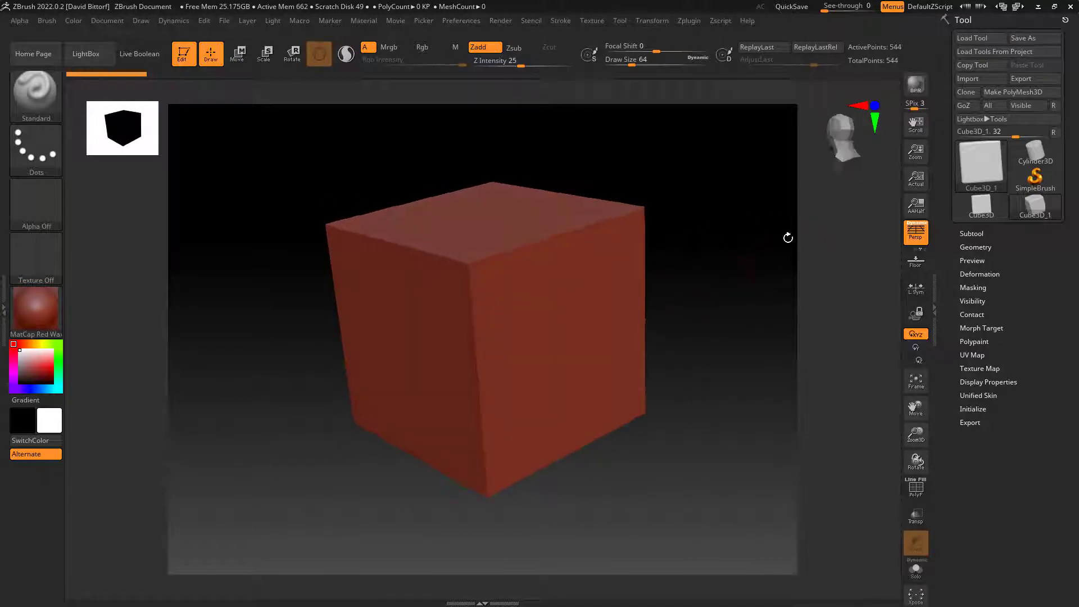
click(975, 247)
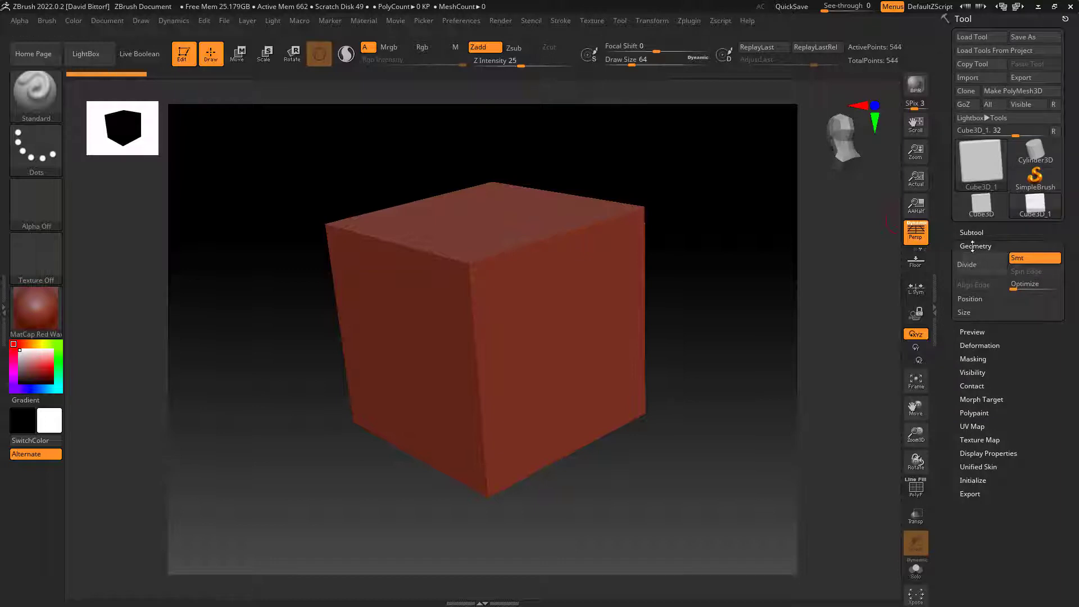
Convert the cube into the editable polymesh PM3D_Cube3D_1
click(972, 246)
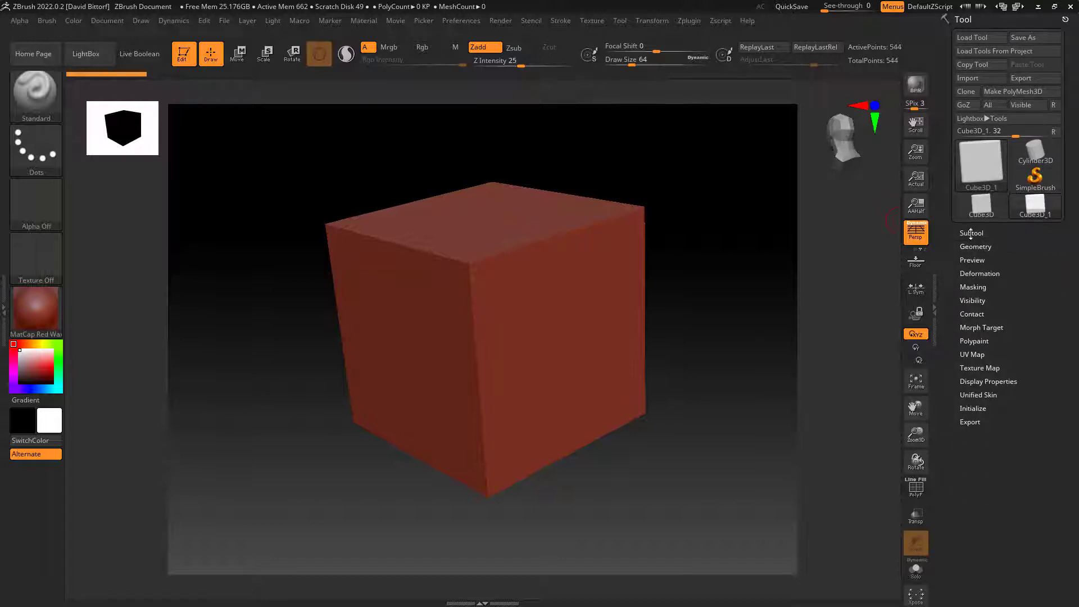
click(1016, 92)
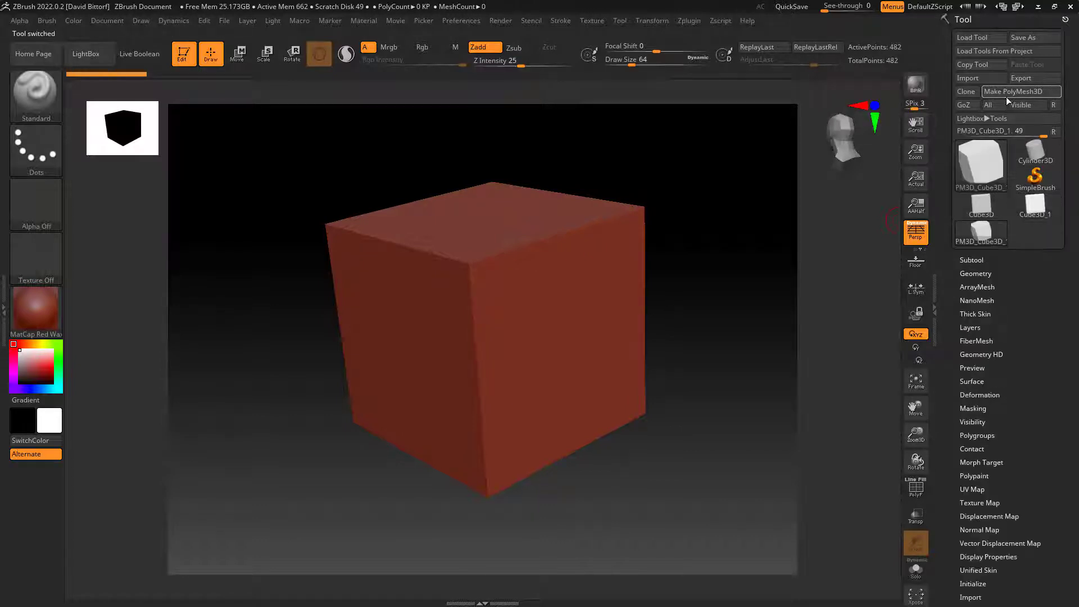
click(970, 274)
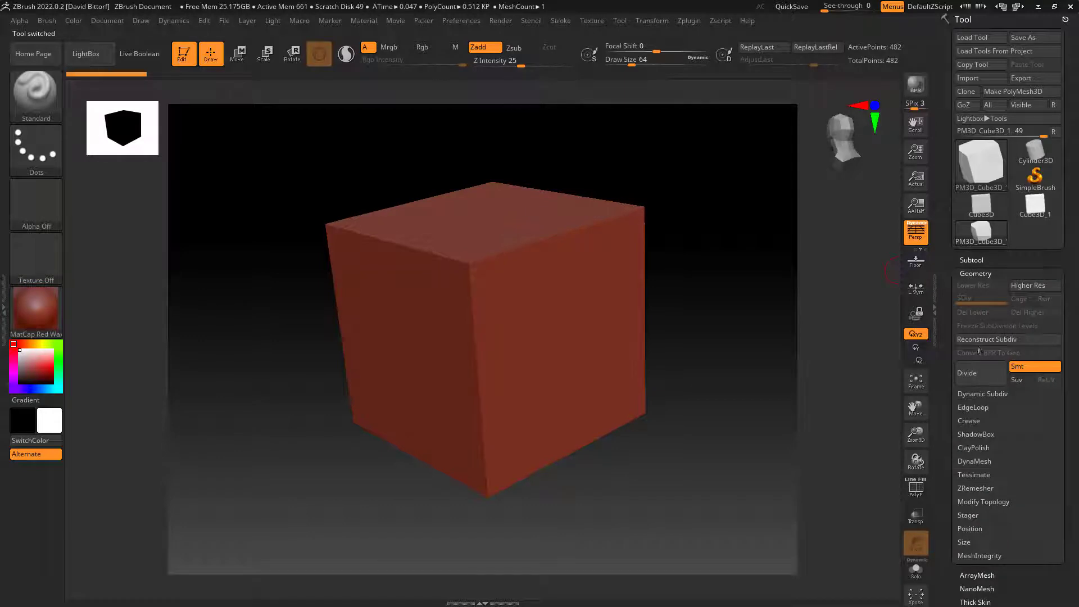
click(975, 272)
Show the polygon frame with PolyF and rotate the cube to face front
key(shift+f)
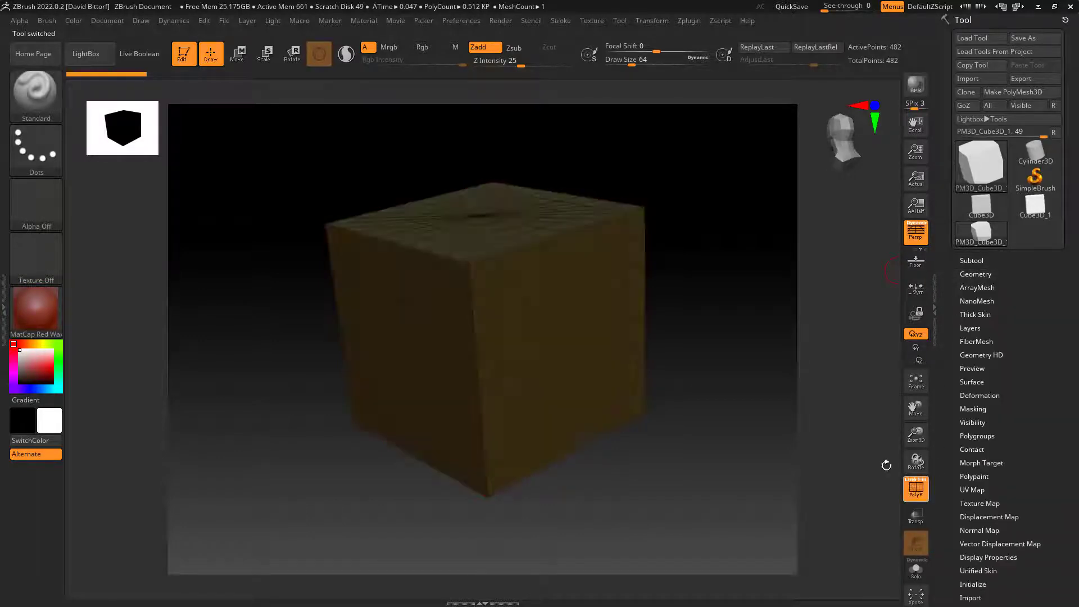
drag(687, 377, 766, 390)
click(911, 492)
click(916, 488)
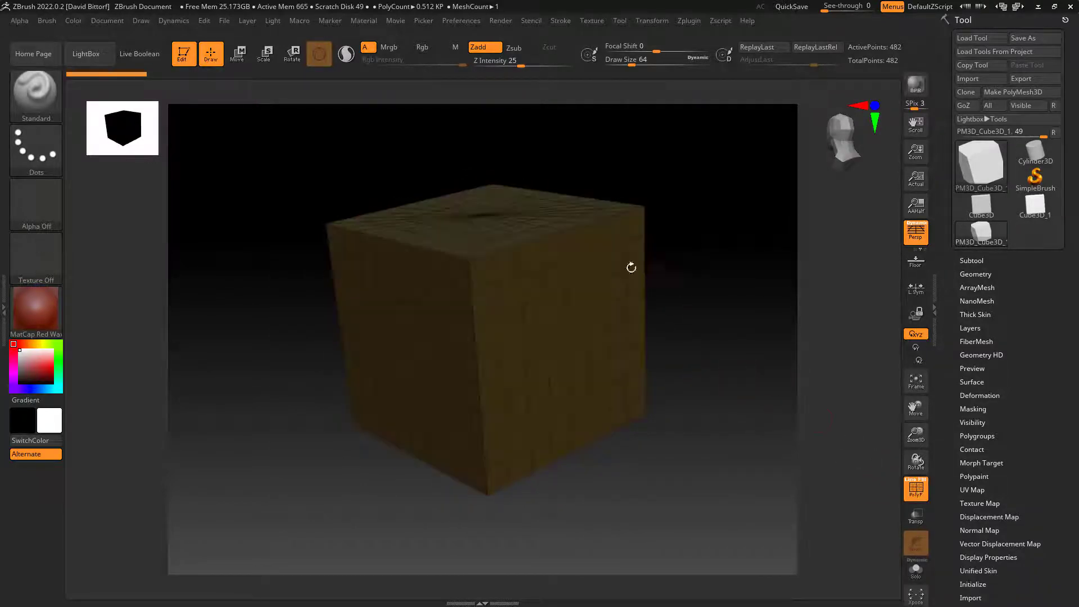
drag(707, 299, 888, 360)
Reset the mesh to a basic cube with QCube from the Initialize options
drag(954, 463, 954, 282)
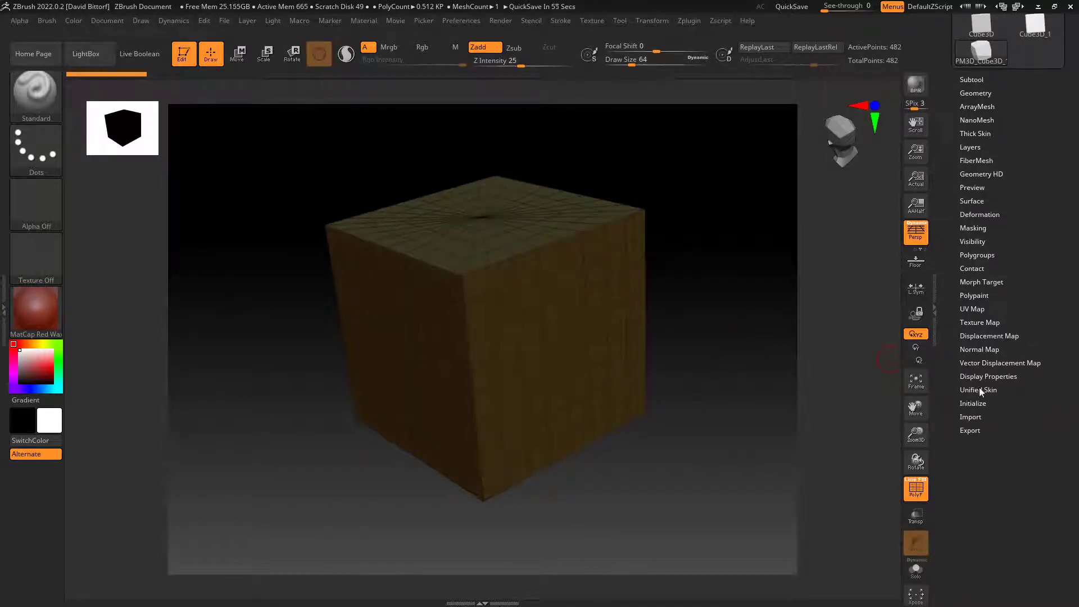
click(970, 403)
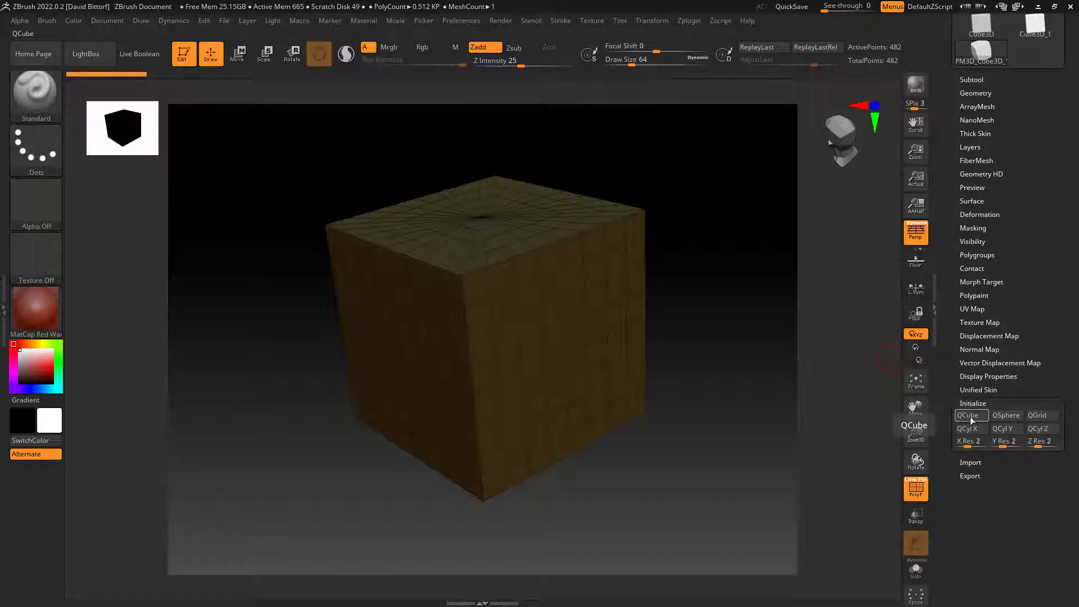
click(971, 416)
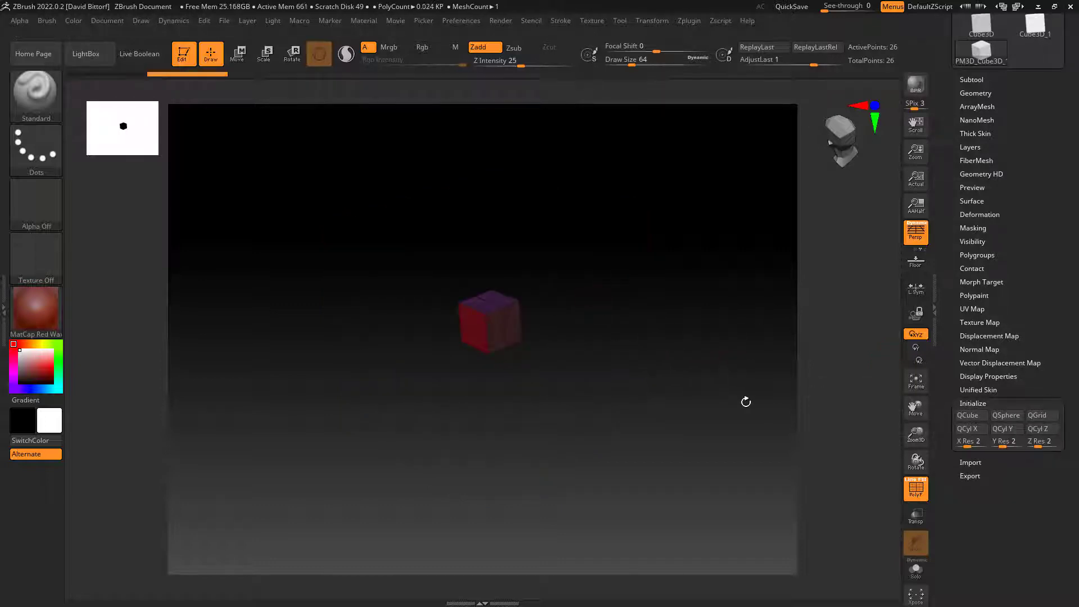
drag(609, 329, 647, 351)
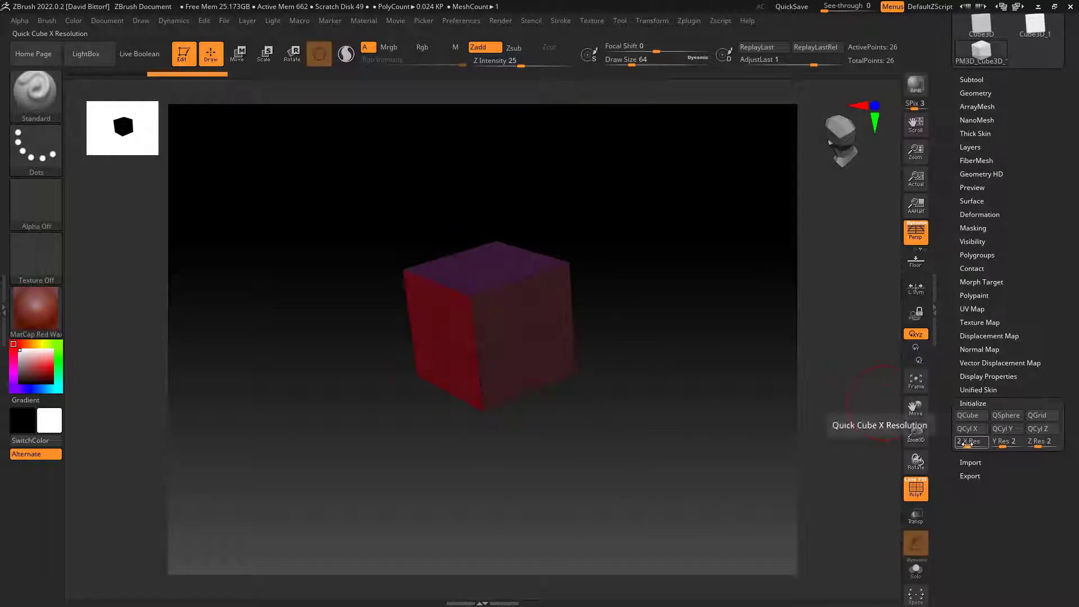
Lower the X, Y and Z resolution to 1 and rebuild the box with QCube
drag(967, 445, 959, 444)
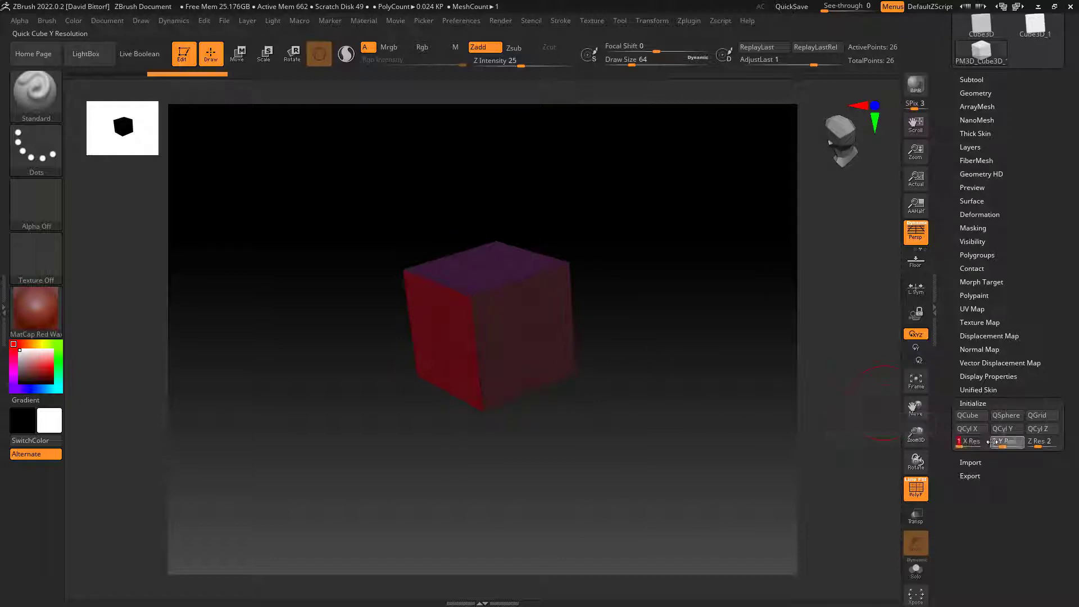
drag(1040, 442, 1012, 441)
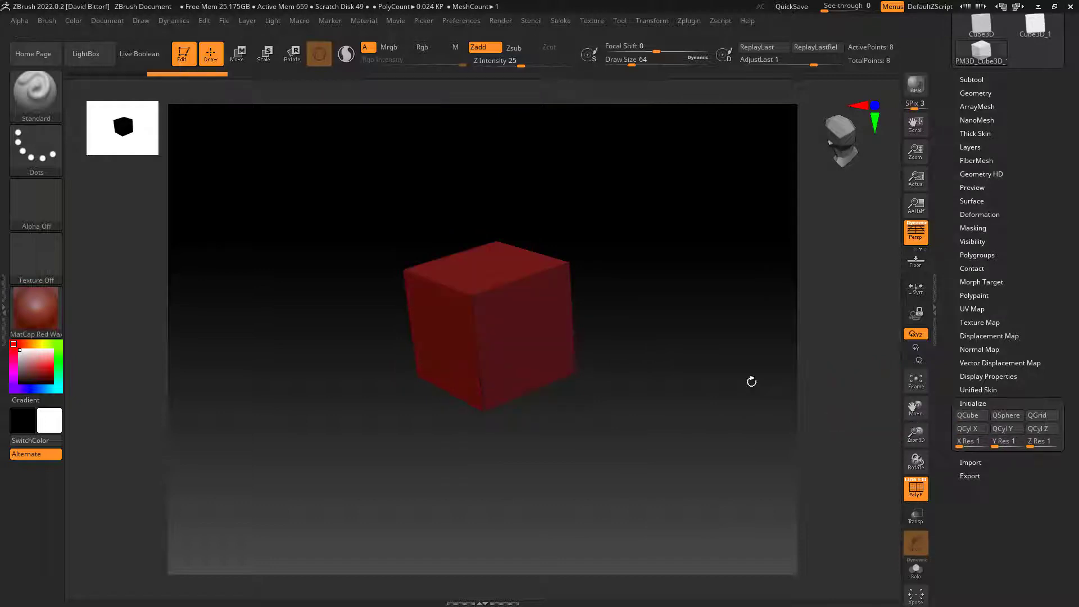
drag(657, 336, 720, 340)
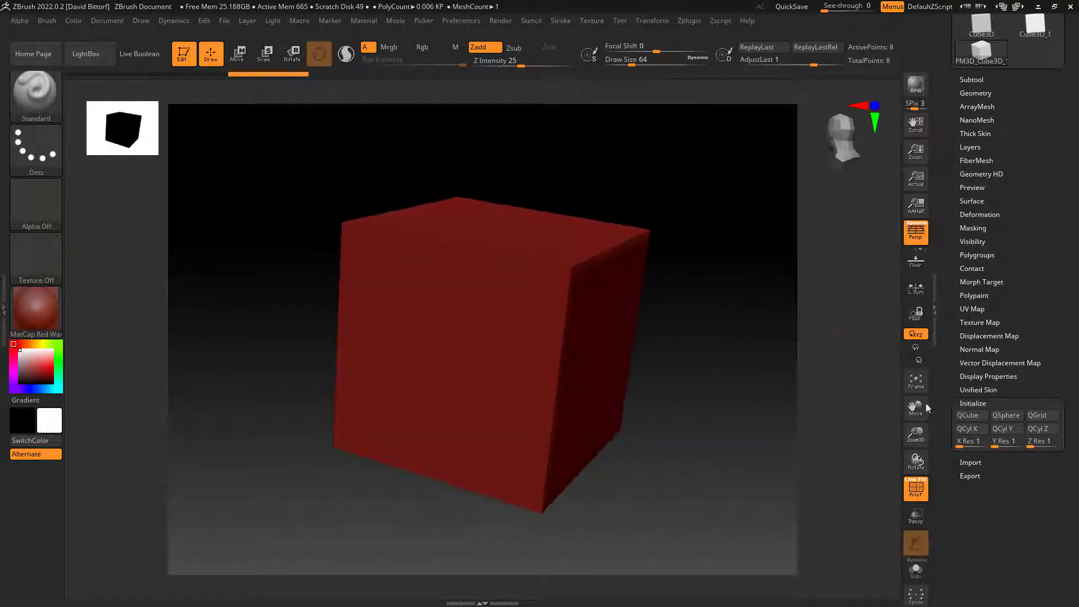
drag(1004, 445, 1001, 446)
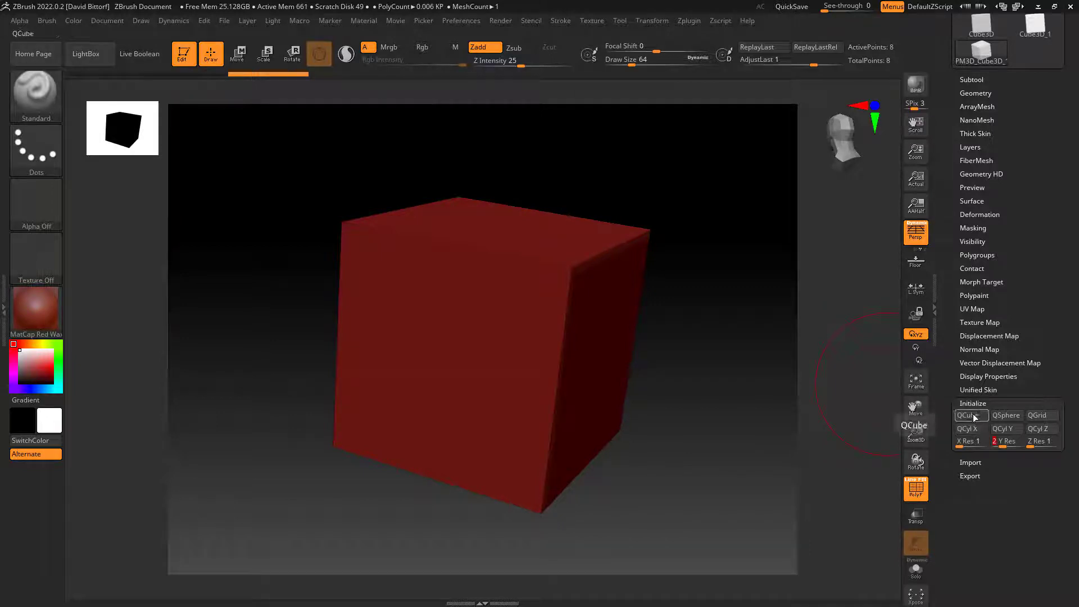
click(973, 414)
mouse_move(699, 369)
mouse_down()
mouse_move(630, 347)
mouse_move(657, 354)
mouse_move(690, 330)
mouse_up()
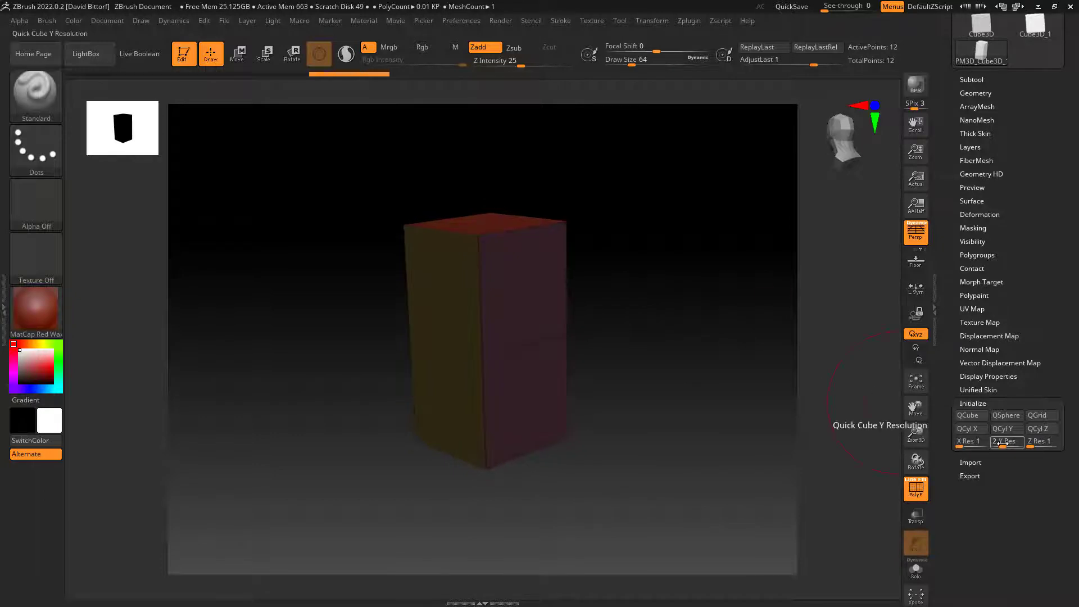
Set X Res to 2 and rebuild the box two segments wide
drag(967, 443, 970, 443)
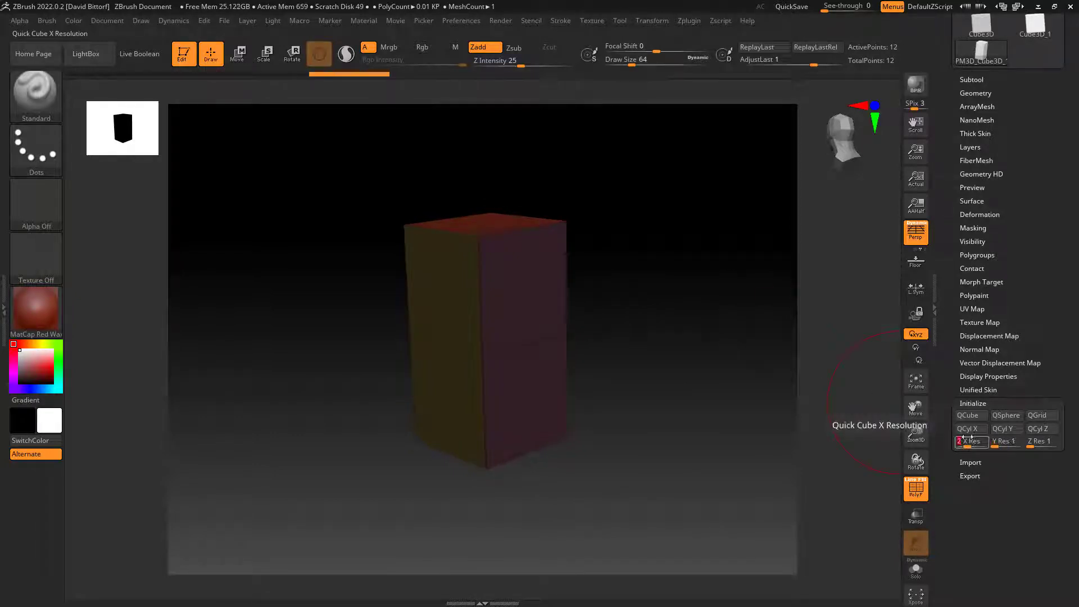
click(968, 415)
drag(681, 364, 726, 267)
drag(692, 342, 648, 336)
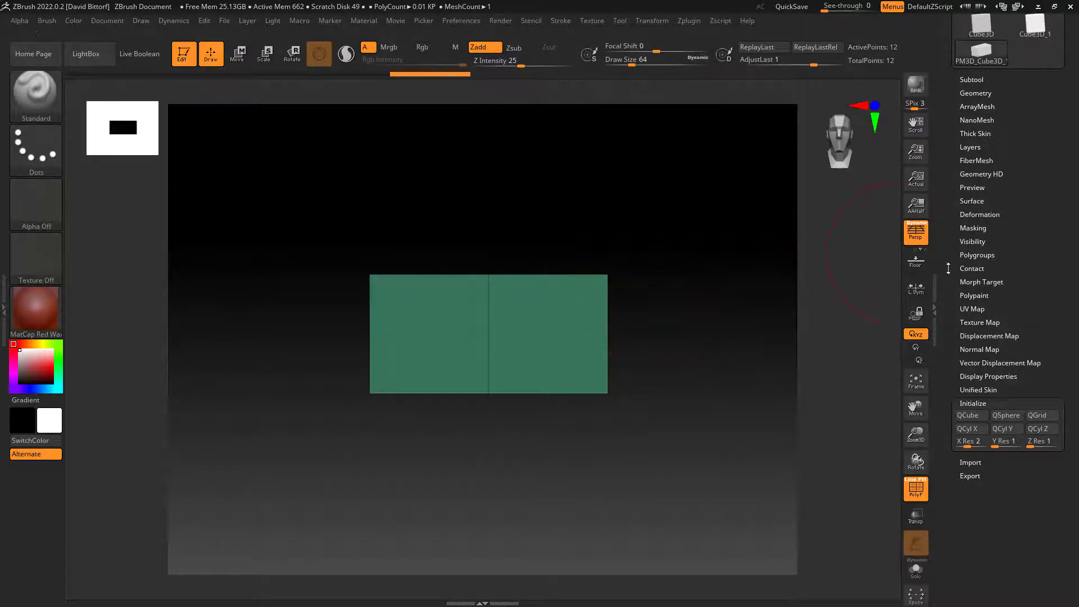
Browse the Tool palette's SubTool and Geometry sections and tilt the view of the box
drag(948, 268, 952, 350)
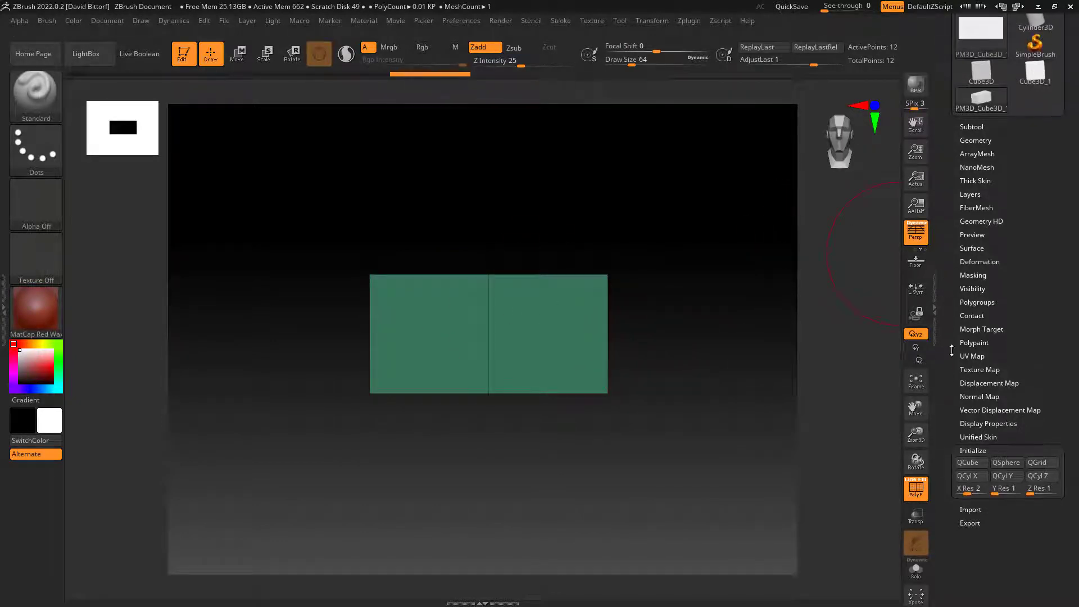
click(978, 437)
drag(952, 402, 953, 489)
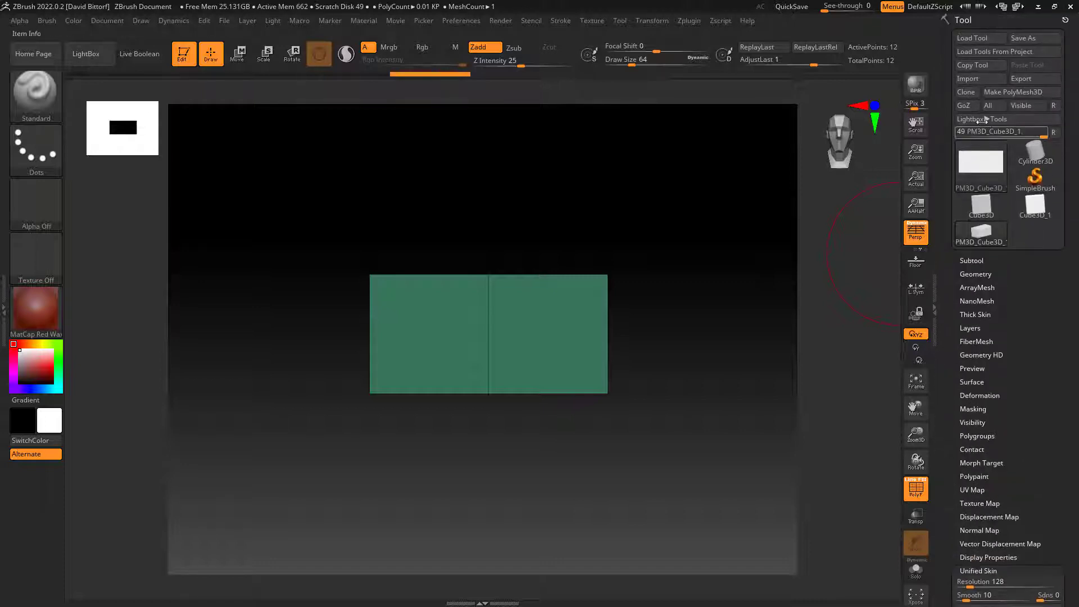
click(975, 260)
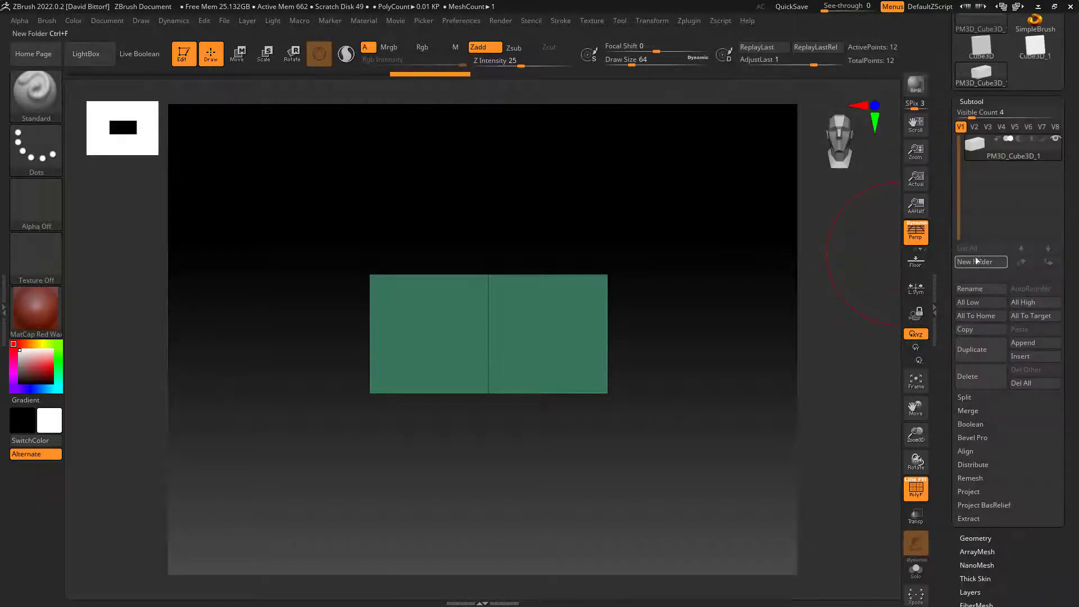
click(973, 101)
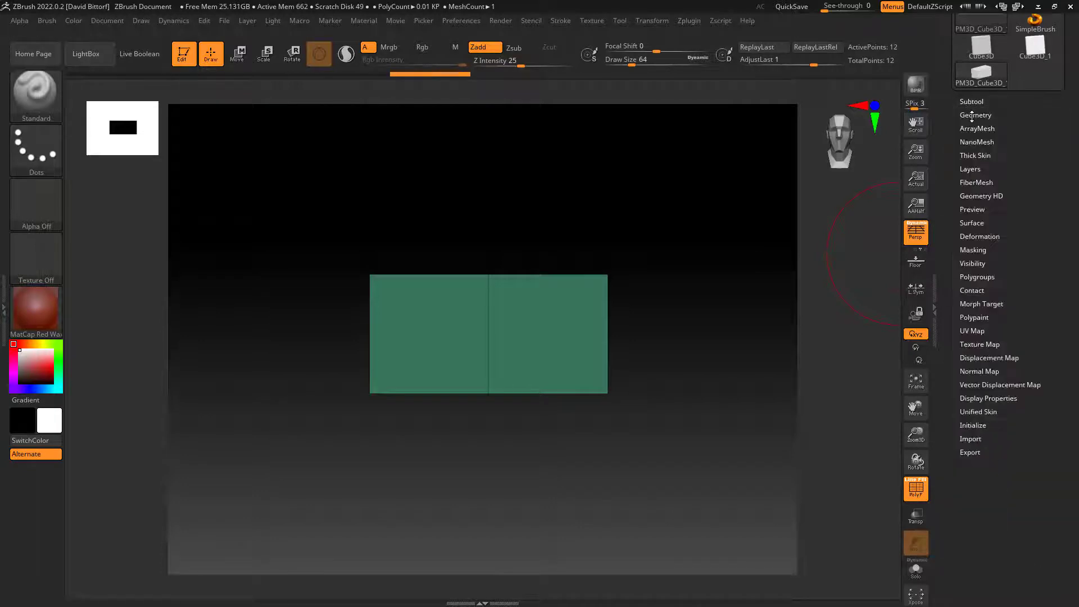
click(977, 115)
click(978, 115)
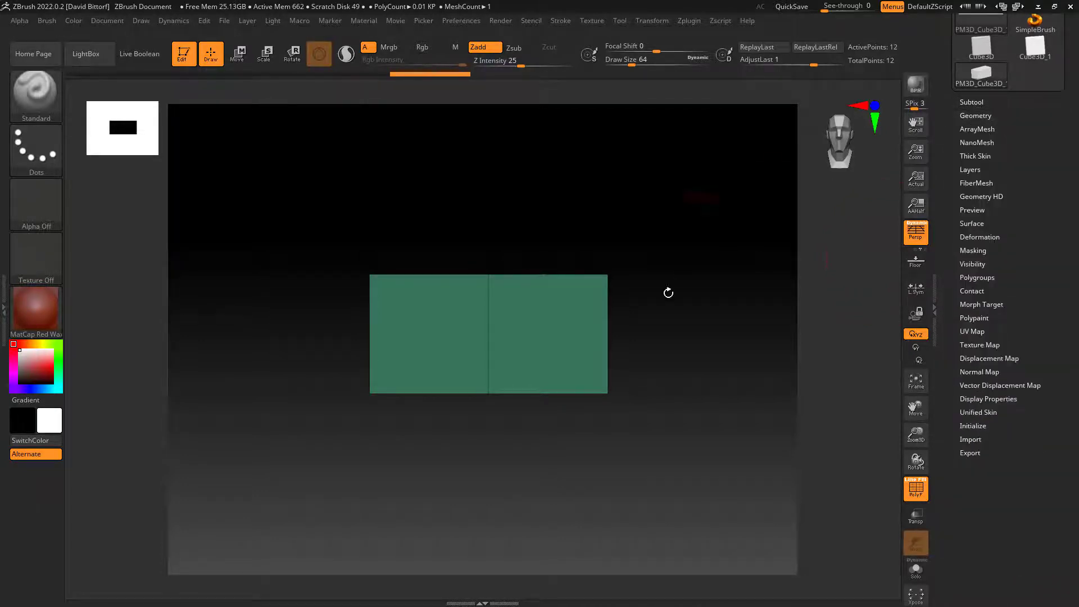
drag(667, 296, 600, 259)
Pick the ZModeler brush, rotate the box, and bring up its polygon action menu
click(35, 89)
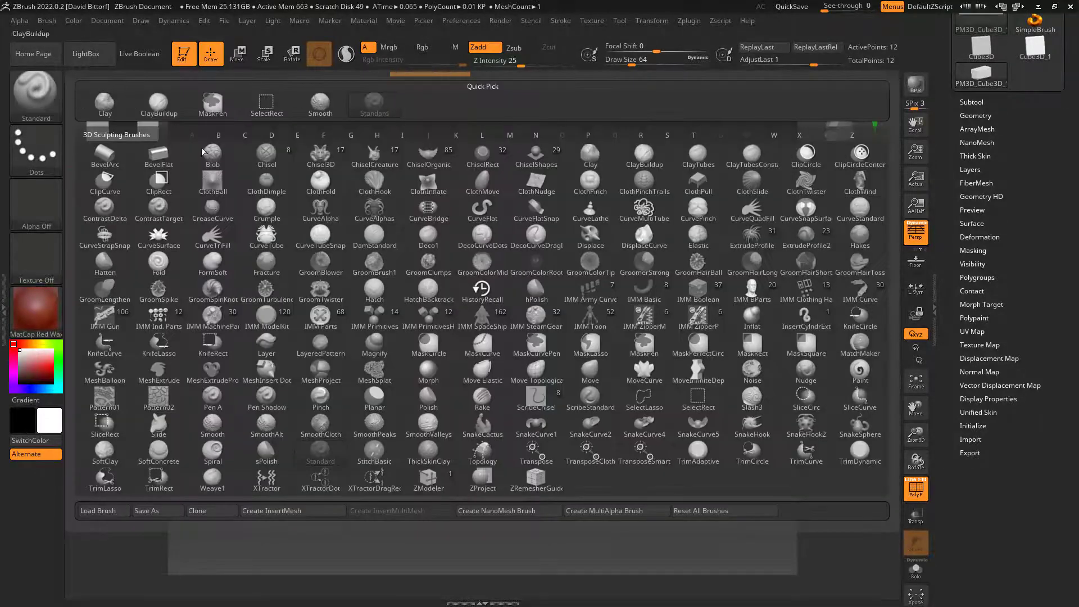
click(429, 476)
drag(644, 335, 543, 357)
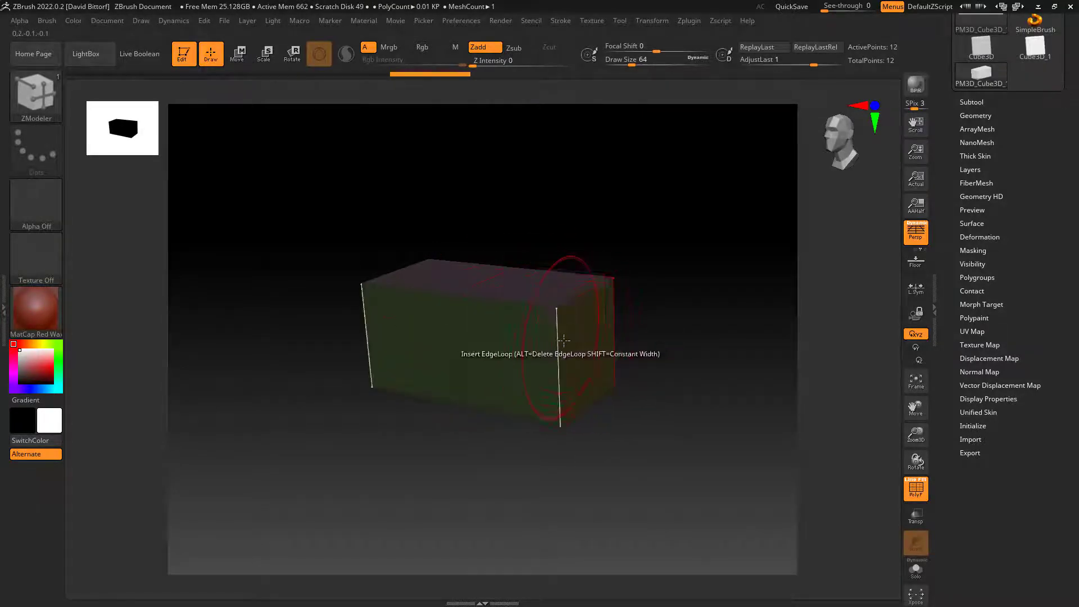
drag(680, 313, 614, 342)
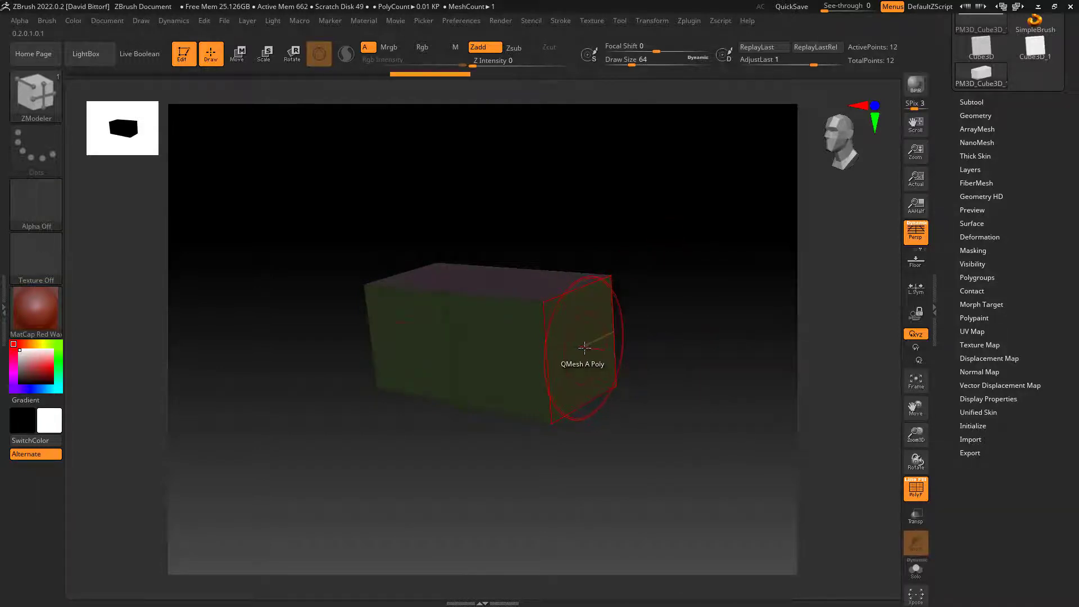
key(space)
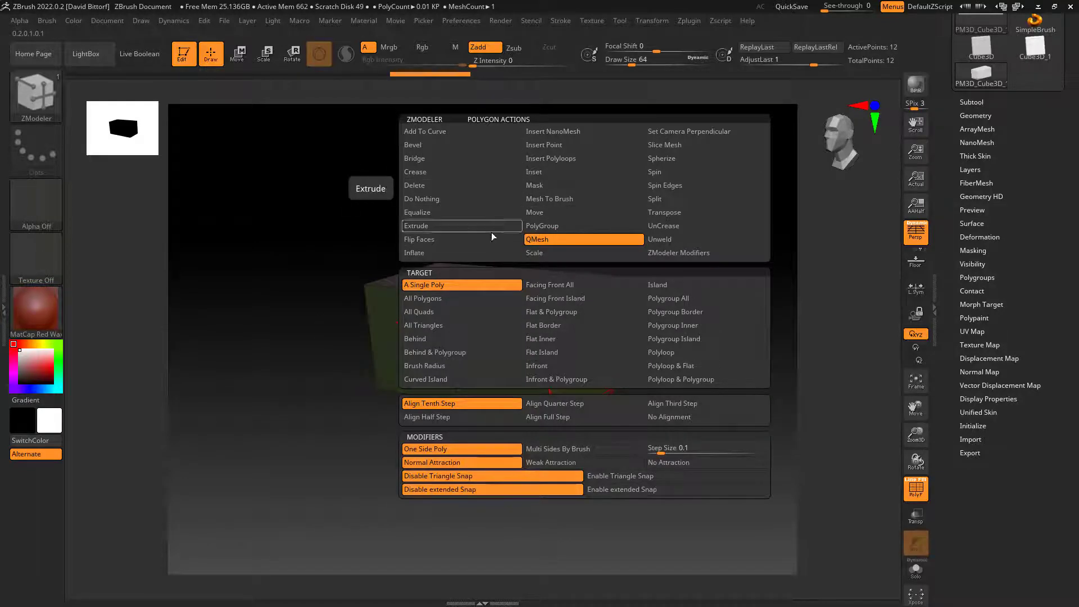
Set the polygon action to Extrude on A Single Poly and pull an end face out
click(433, 226)
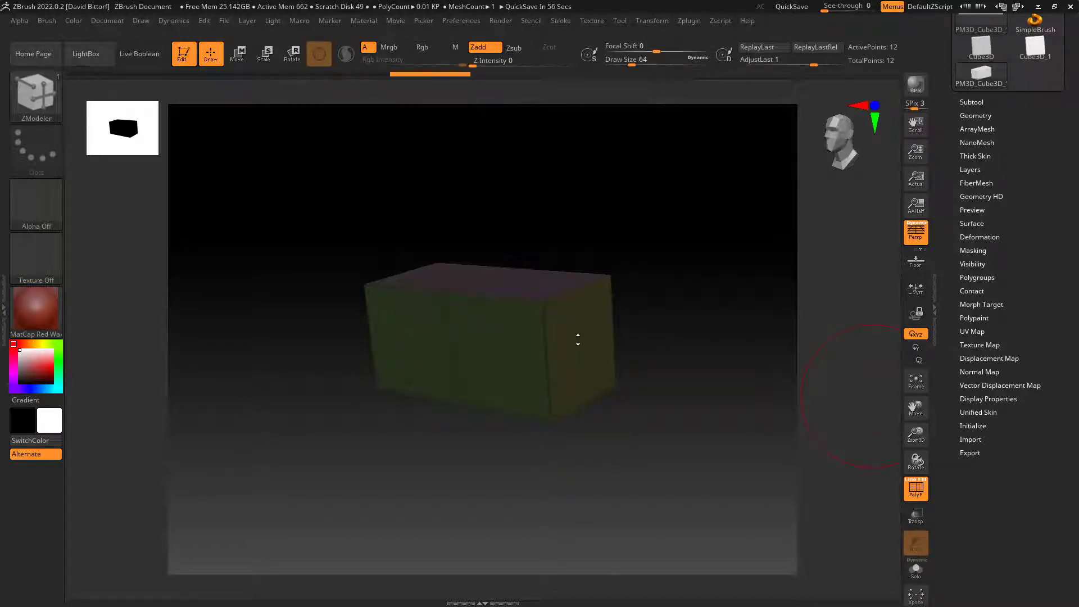
key(space)
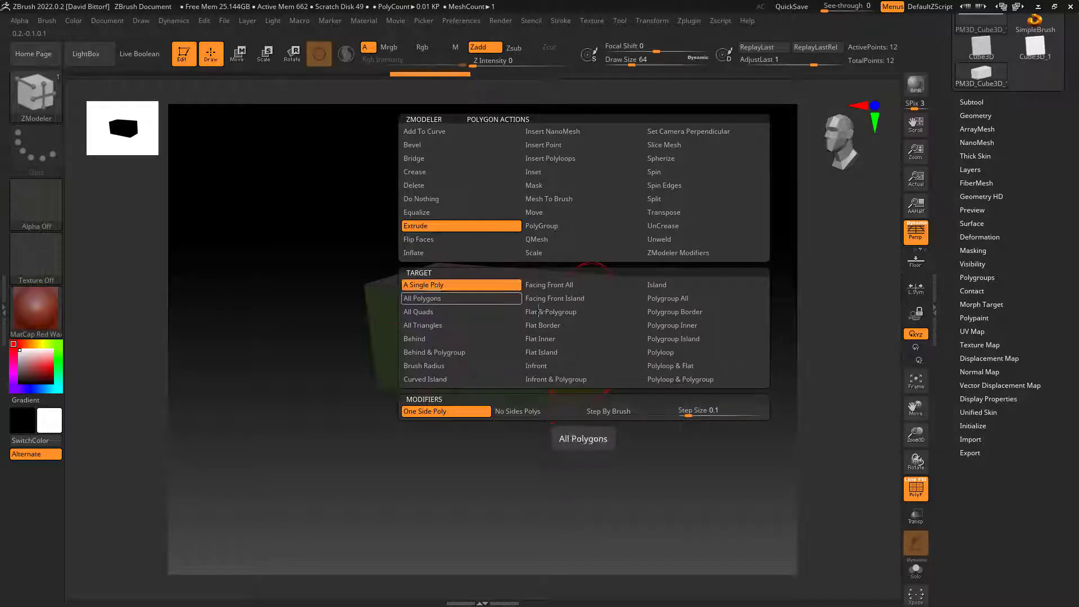
click(434, 285)
drag(583, 349, 694, 369)
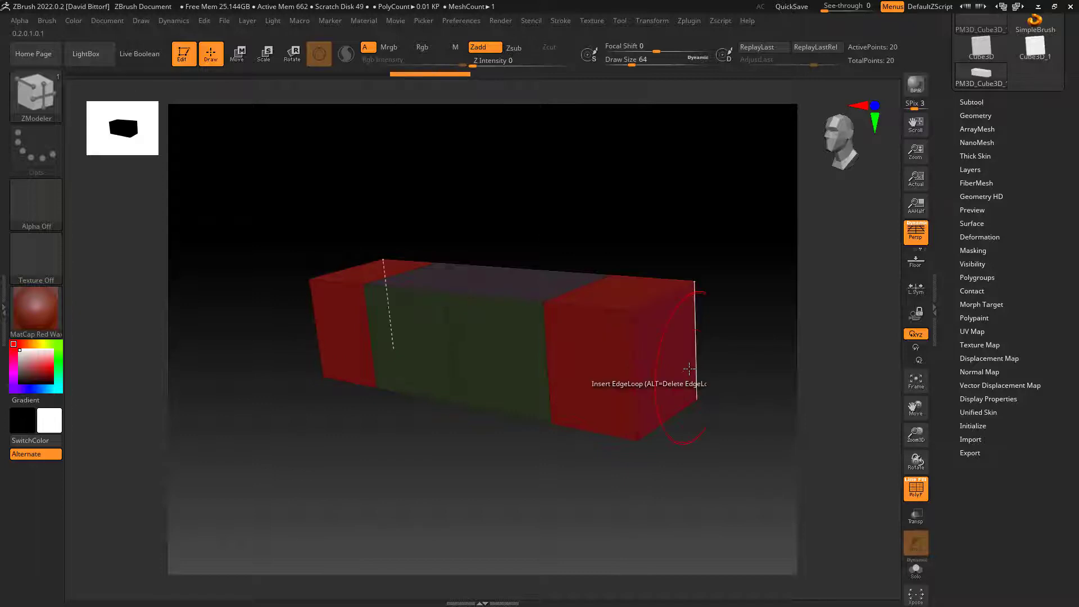
Turn off polygroup colours, keeping only the edge lines, and orbit the box
click(917, 489)
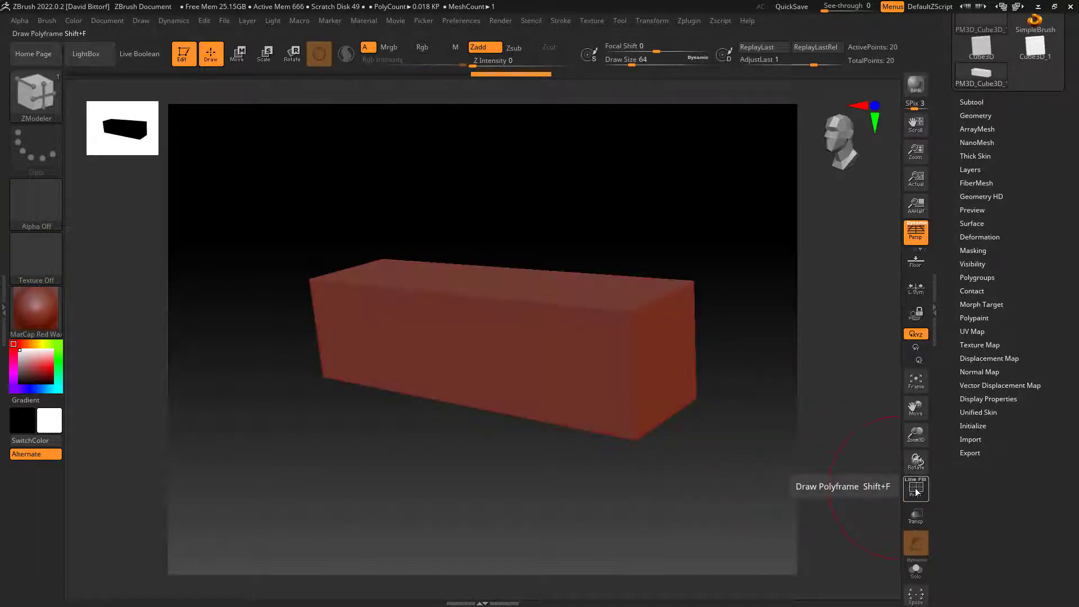
click(916, 489)
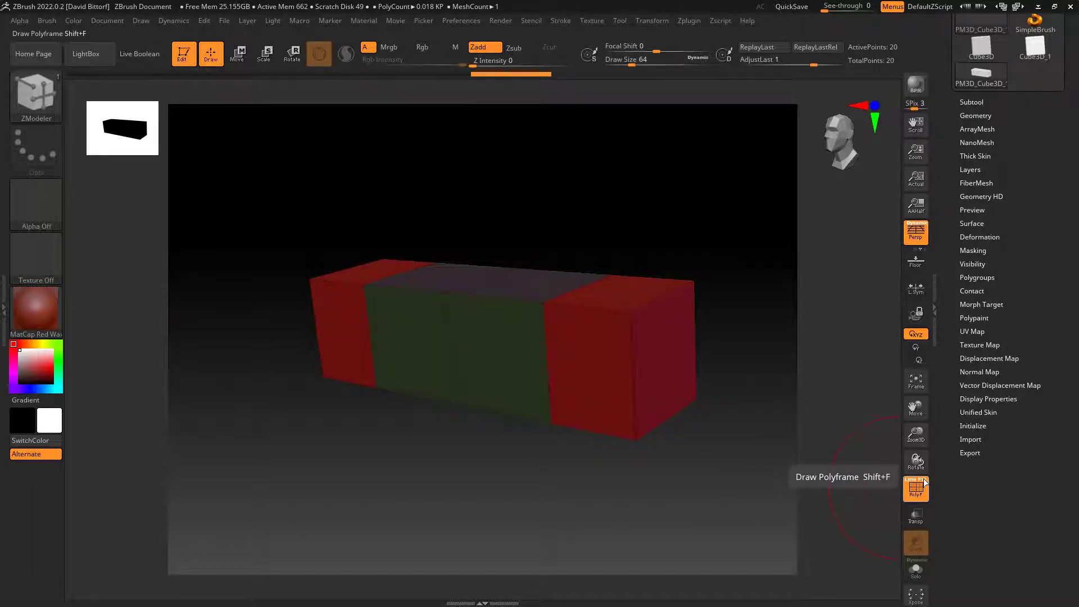
click(925, 482)
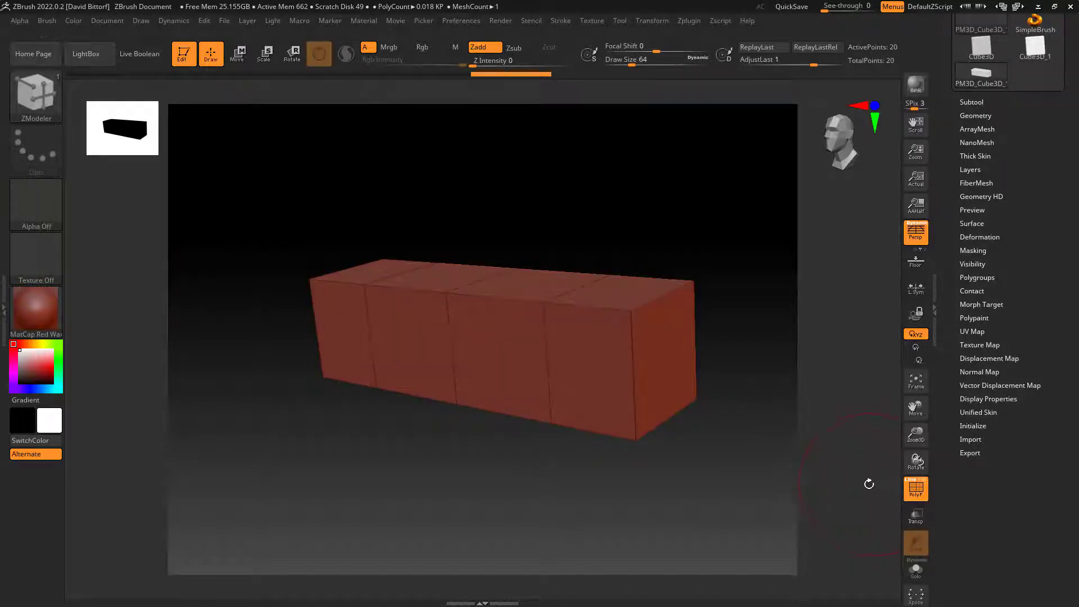
drag(672, 494, 505, 375)
Extrude side faces outward with mirroring to build the arms of the U shape
key(space)
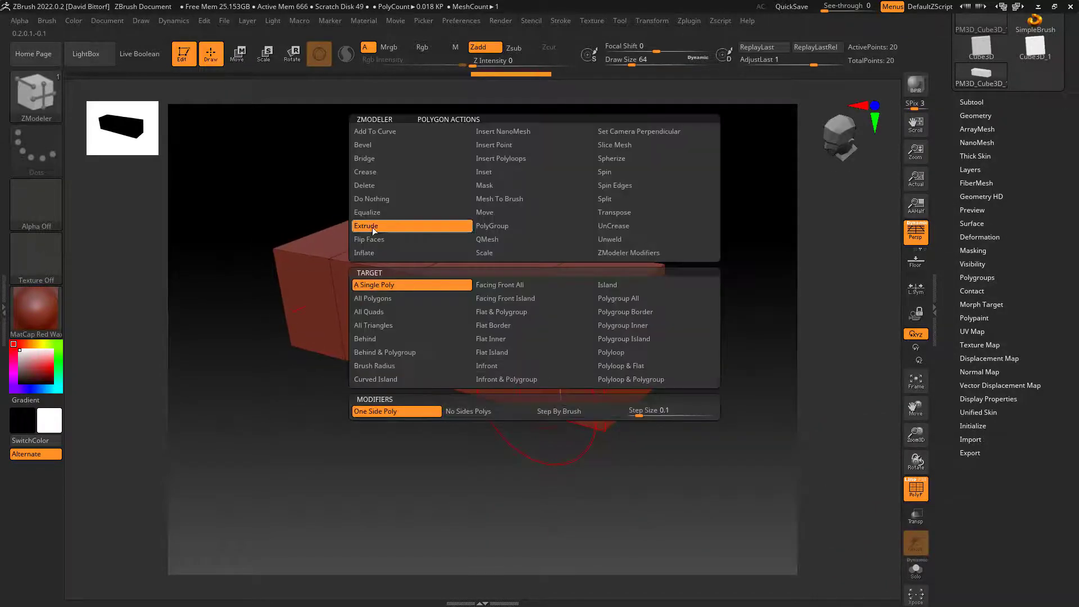
click(386, 285)
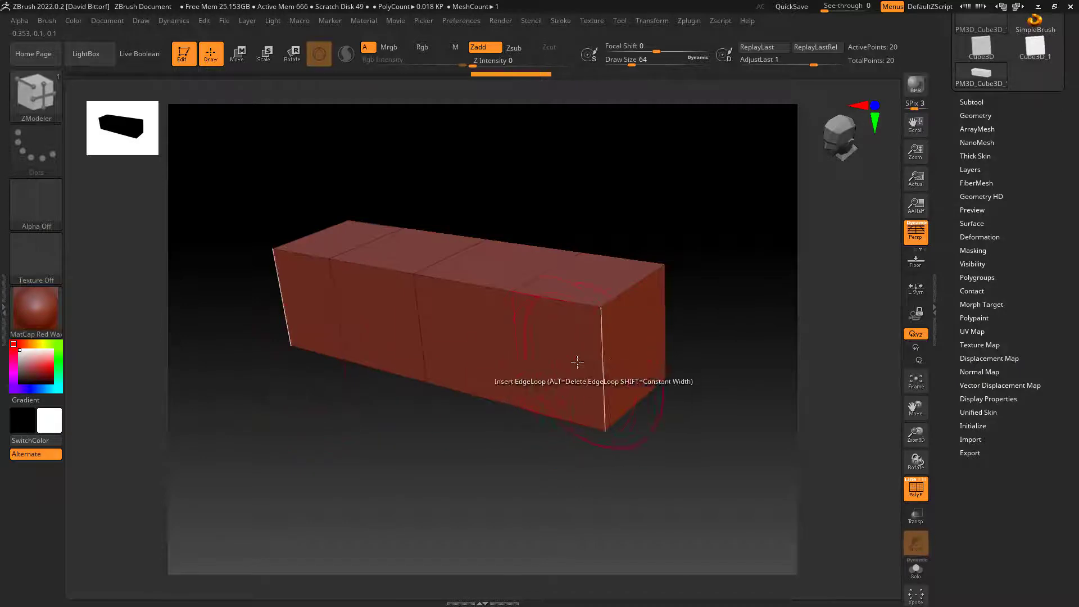
drag(552, 369, 410, 501)
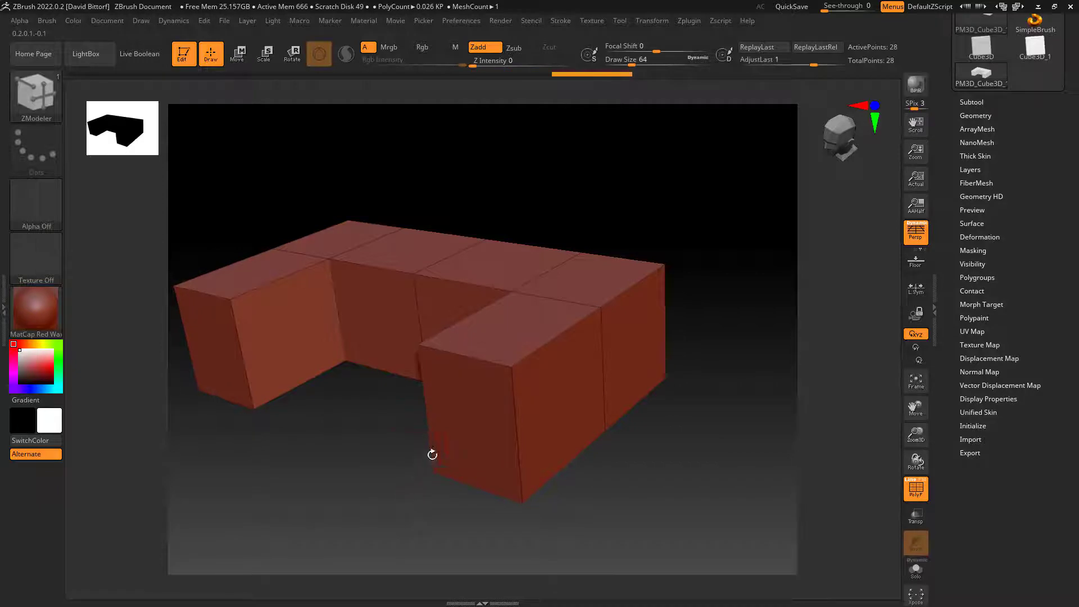
click(465, 431)
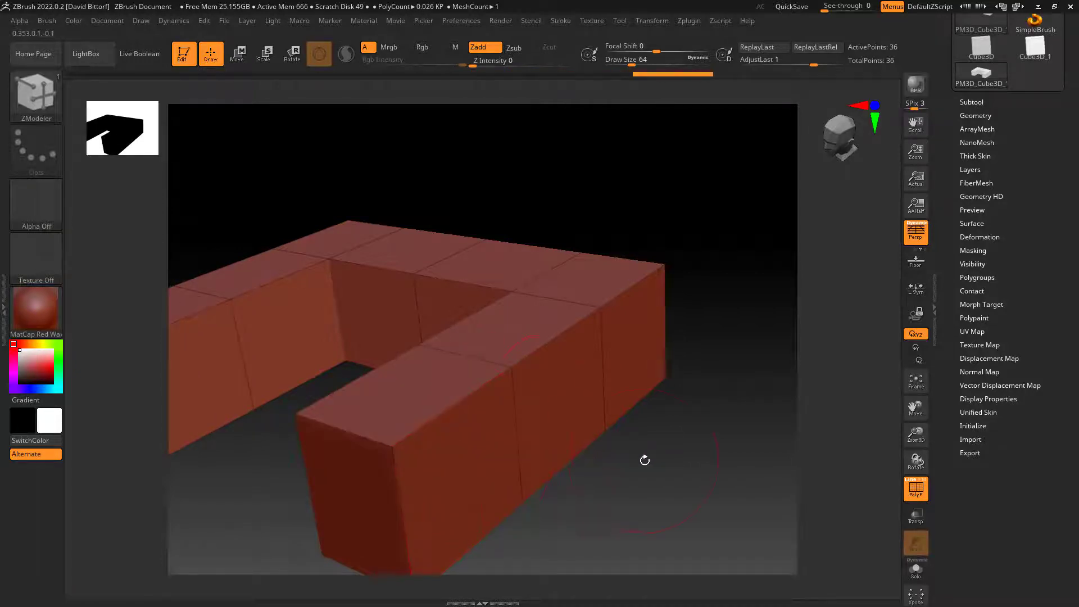
drag(644, 457, 666, 388)
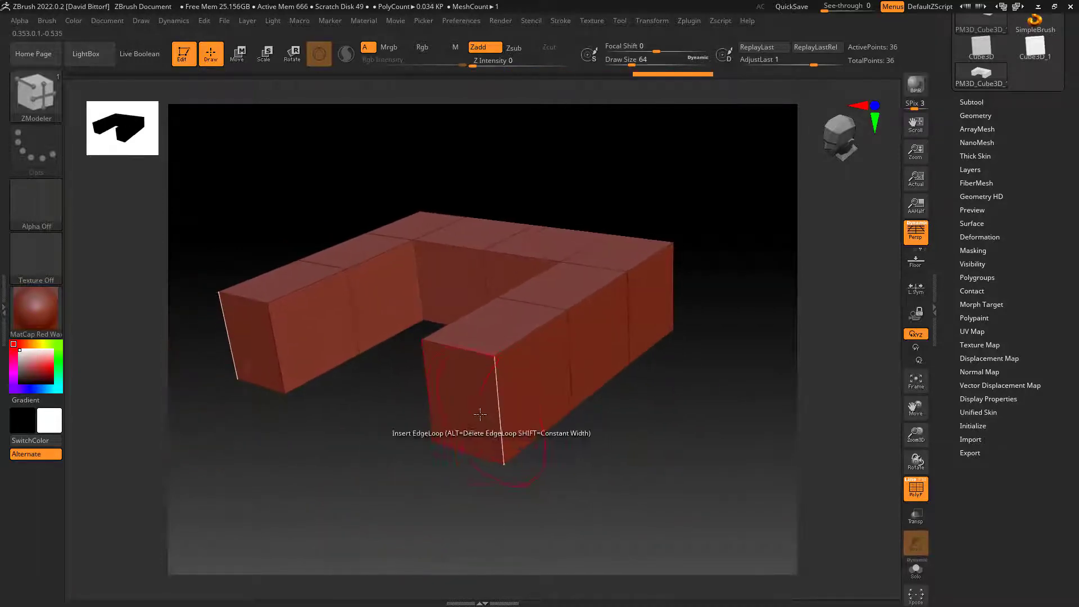
click(463, 410)
drag(560, 438, 651, 457)
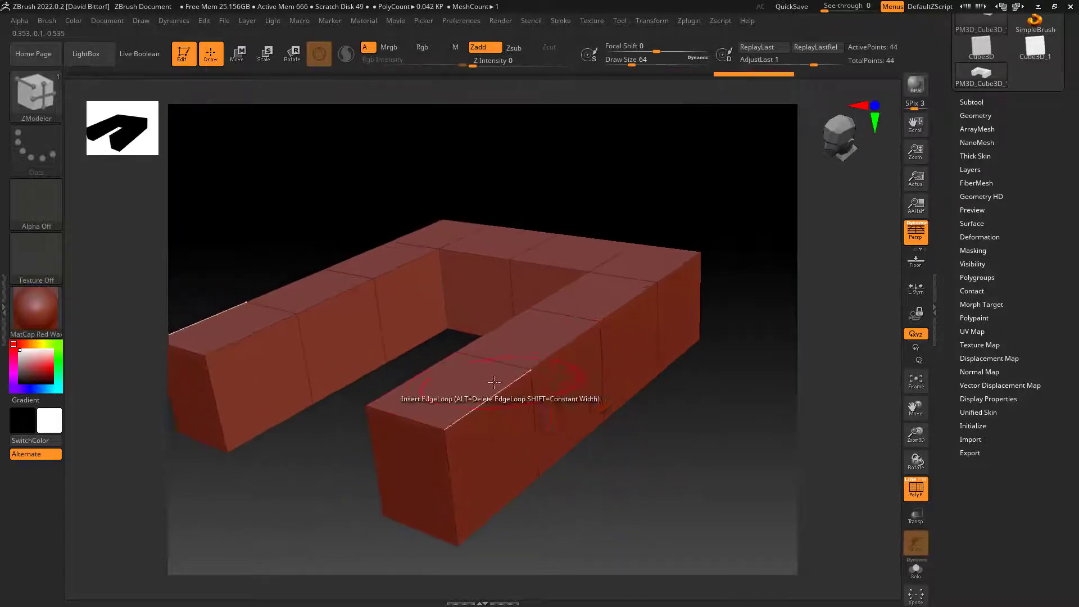
Insert an edge loop on the front box, lengthen the arm ends, and raise blocks on top faces
click(419, 468)
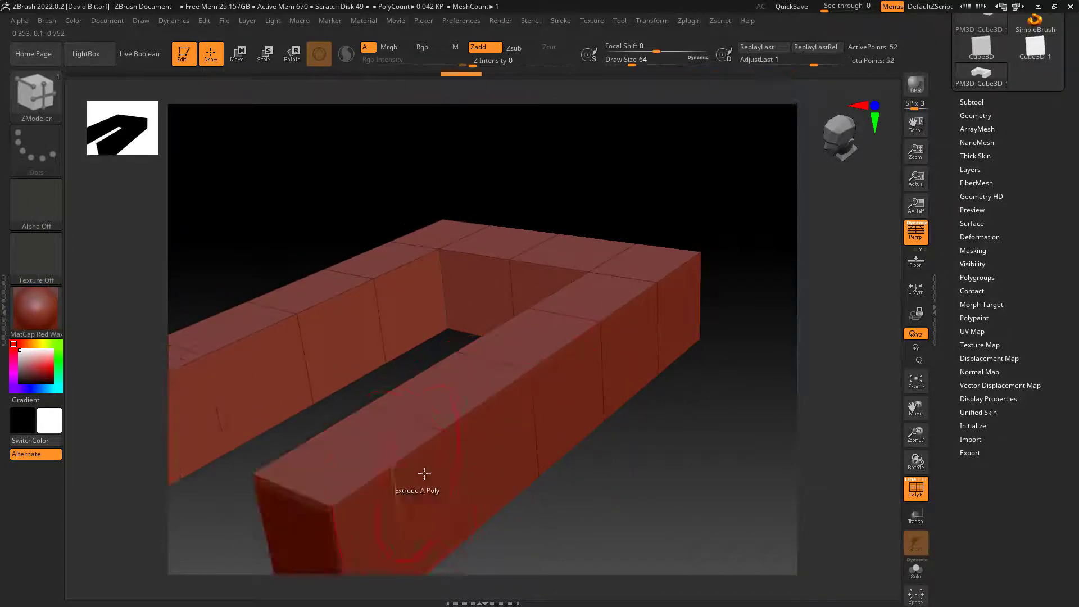
drag(655, 462, 591, 419)
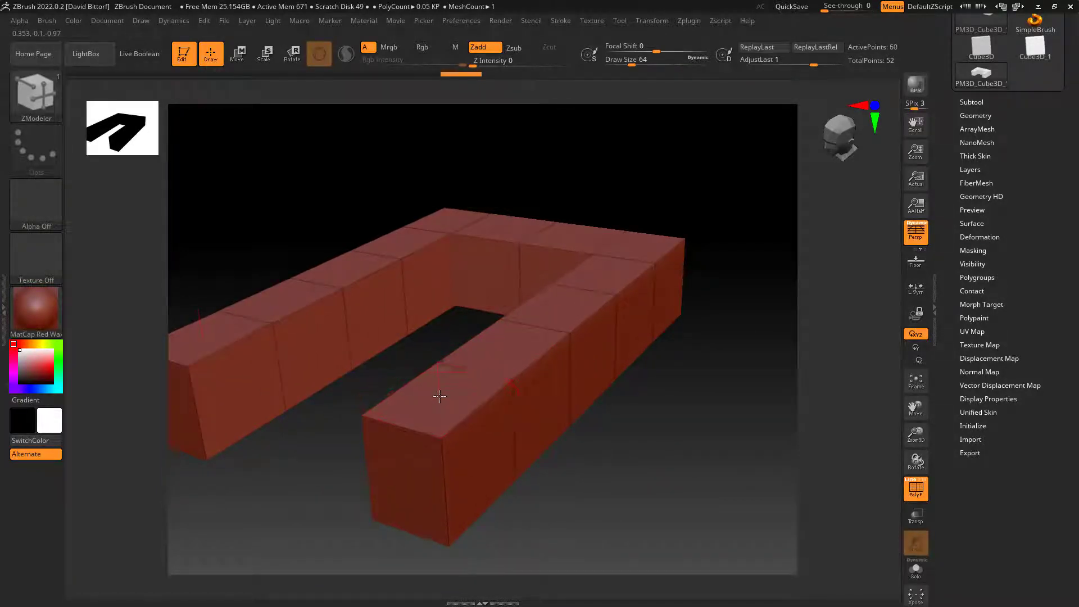
drag(440, 395, 436, 380)
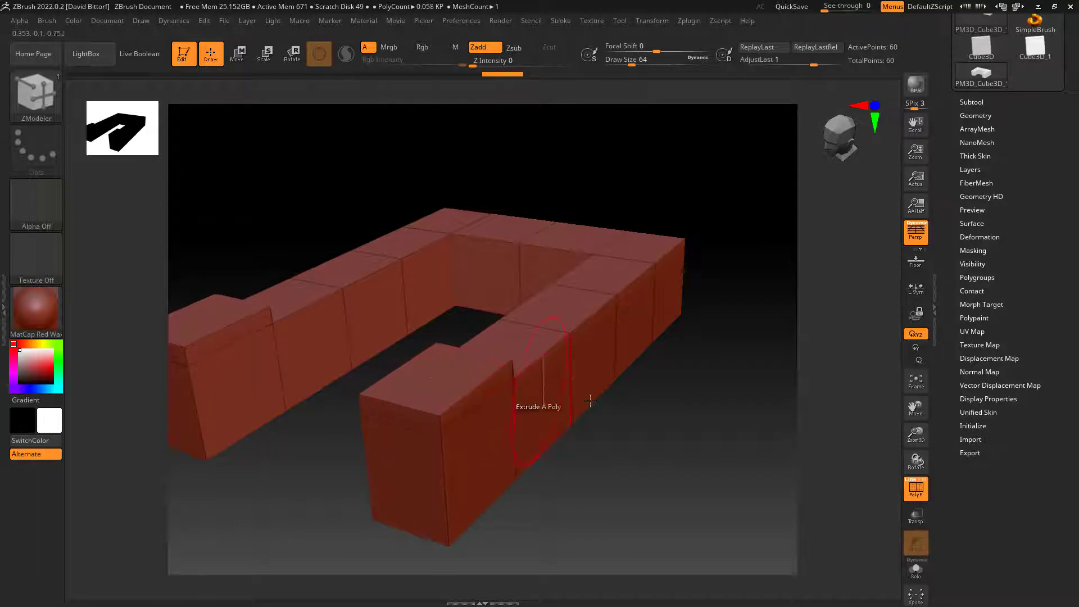
drag(632, 414, 528, 346)
click(588, 313)
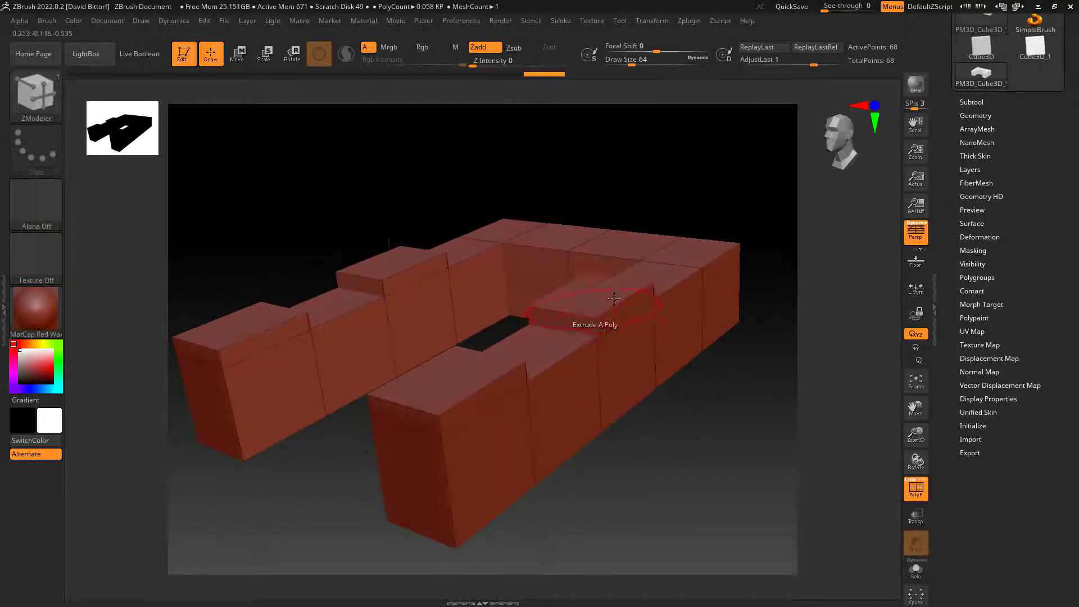
click(674, 265)
drag(677, 422, 658, 400)
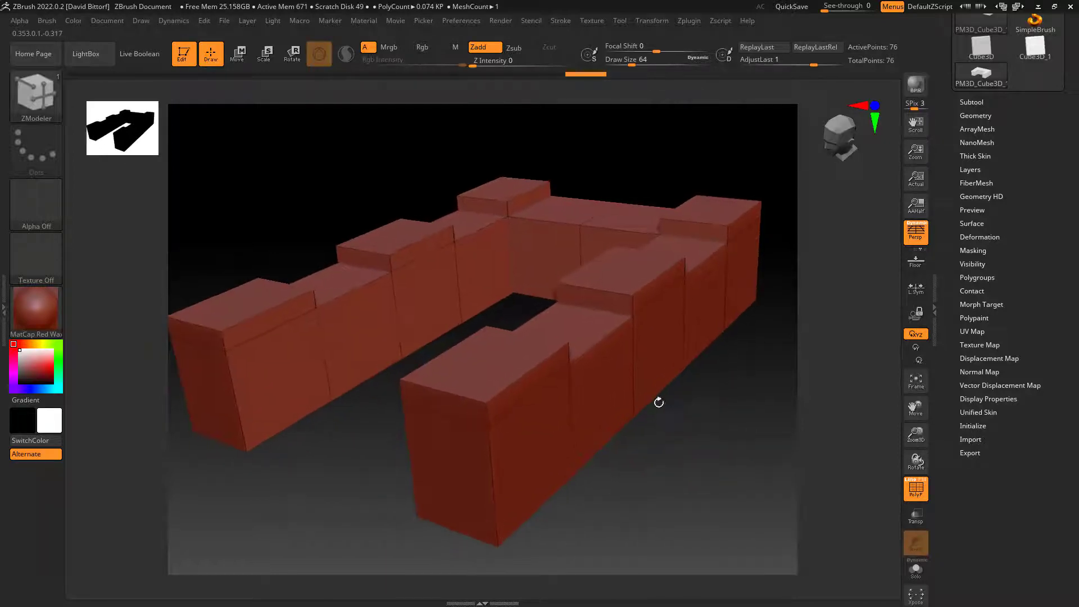
Switch ZModeler to Inset on A Single Poly and inset the front and back-right block tops
right_click(485, 362)
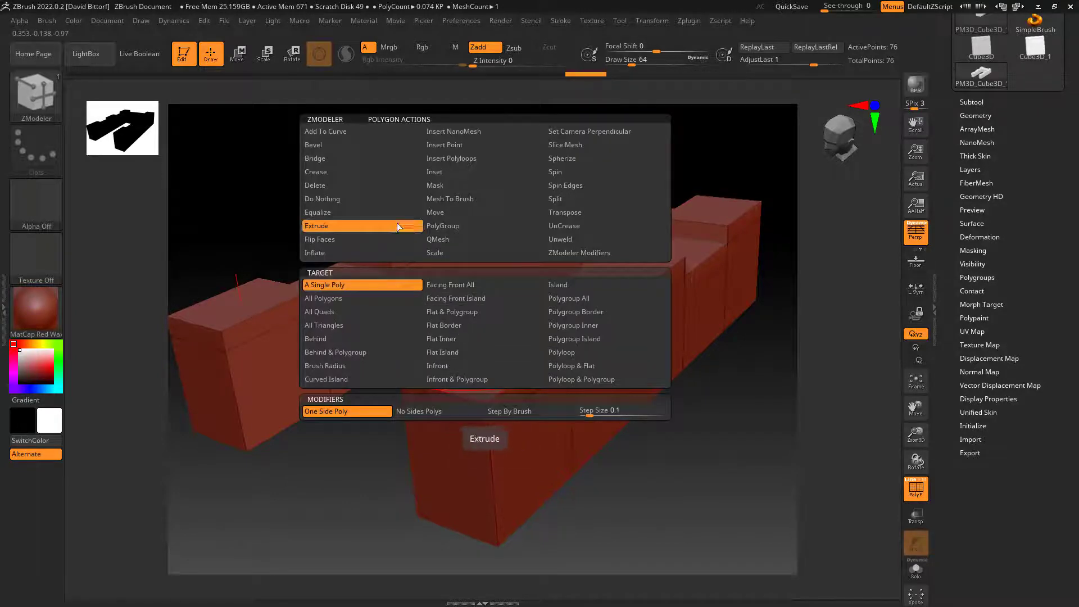
click(444, 172)
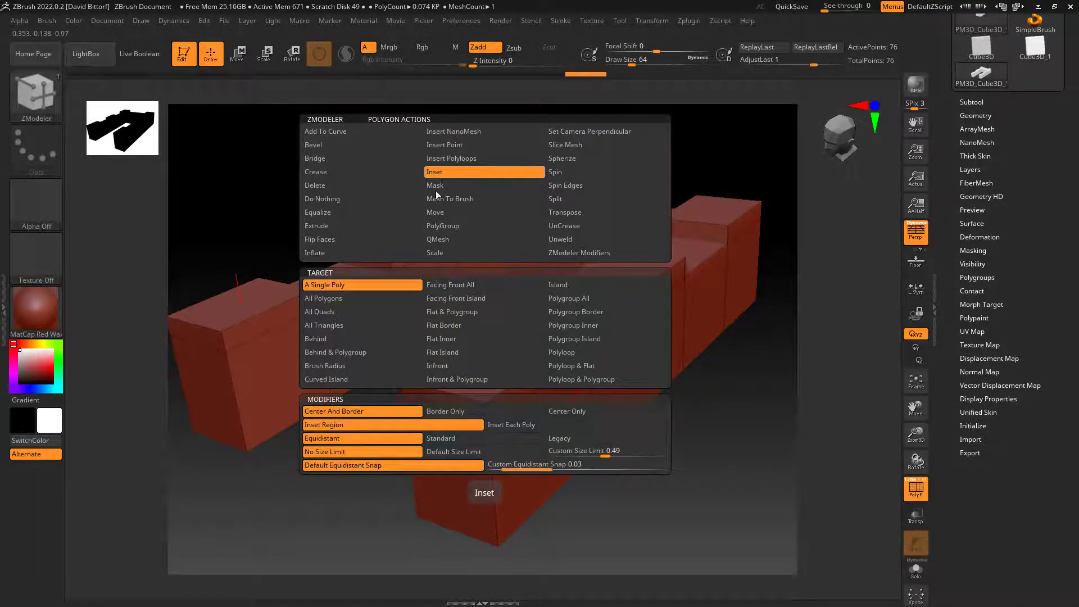
click(384, 284)
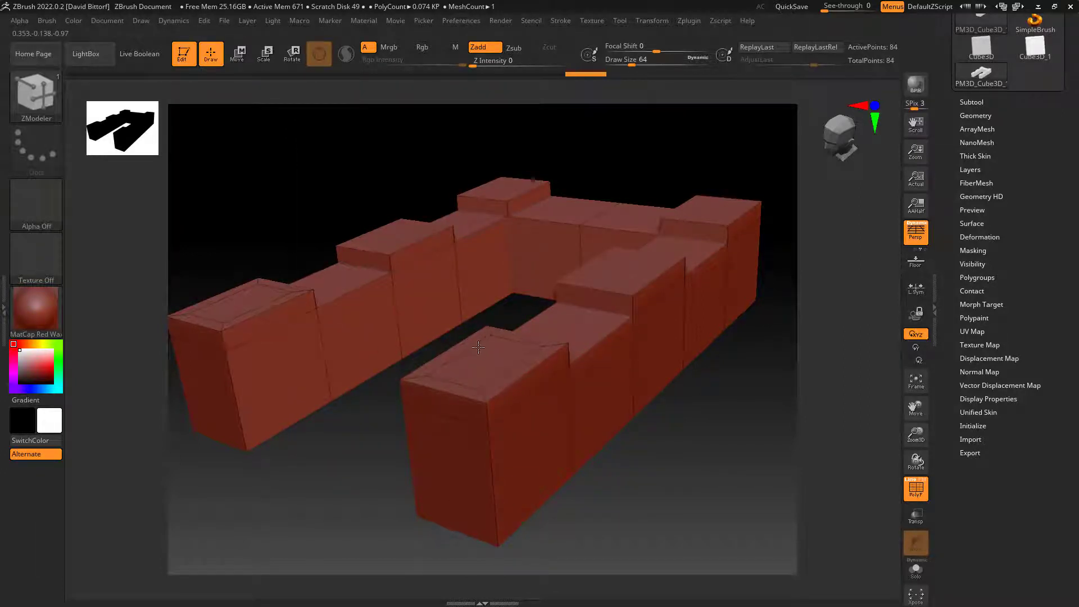
drag(479, 347, 481, 346)
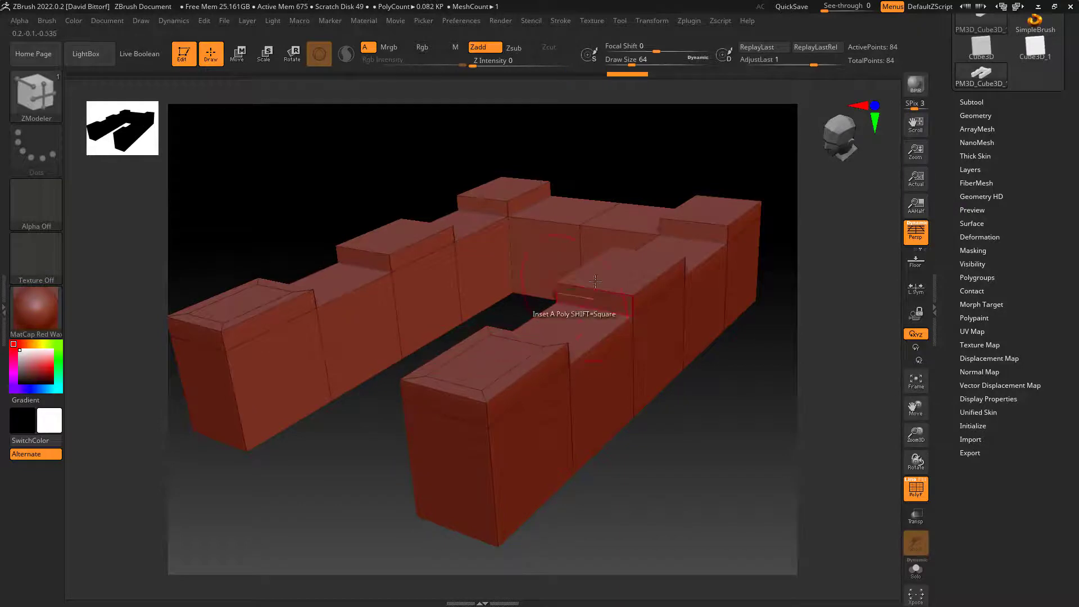
click(695, 222)
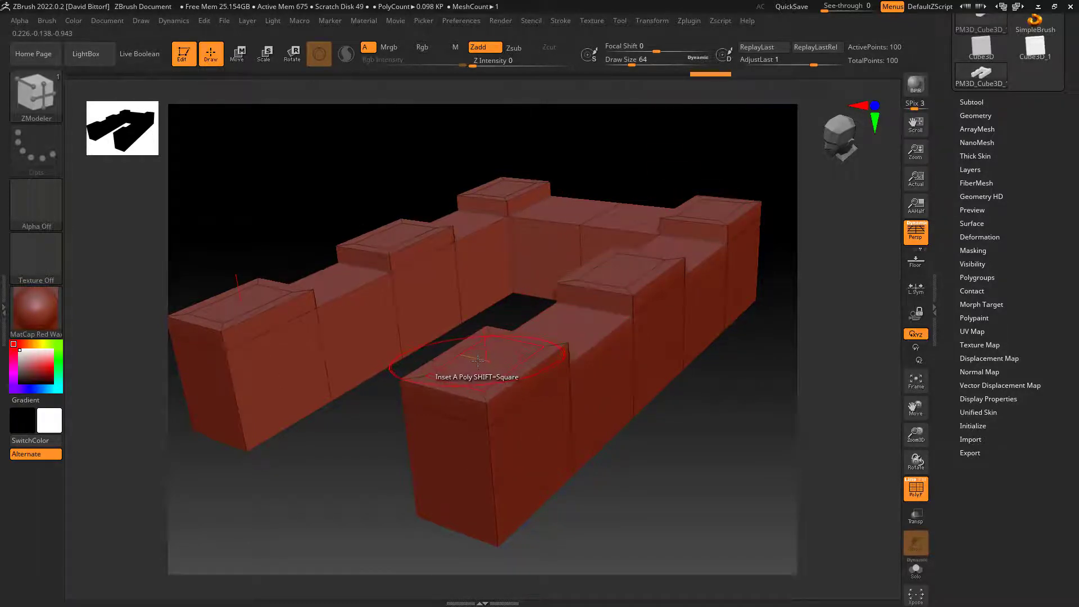
key(space)
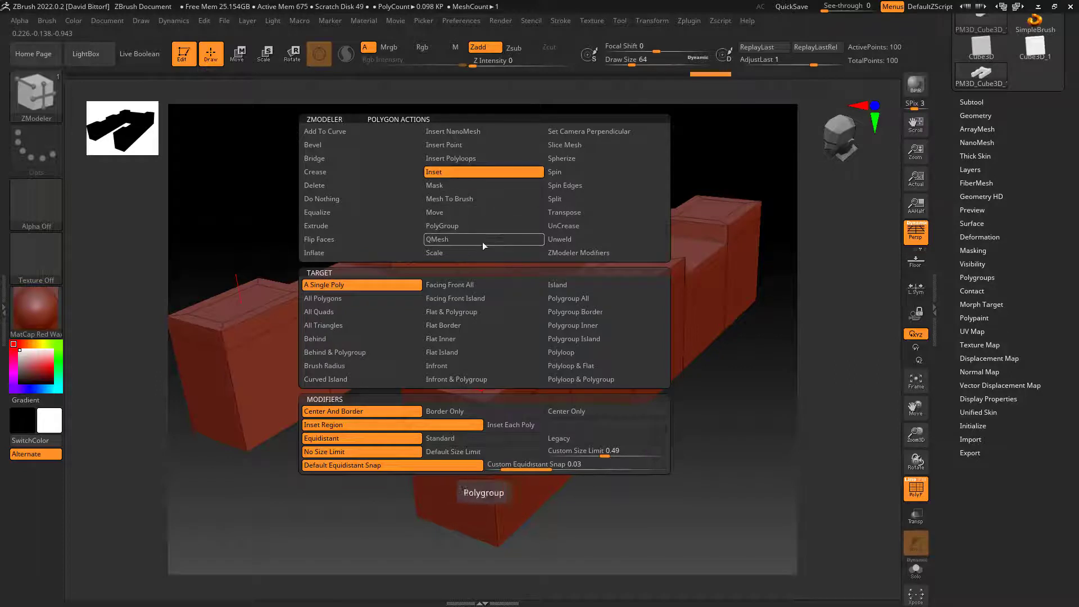
Switch back to Extrude and pull the inset block tops upward, undoing the last two
click(381, 228)
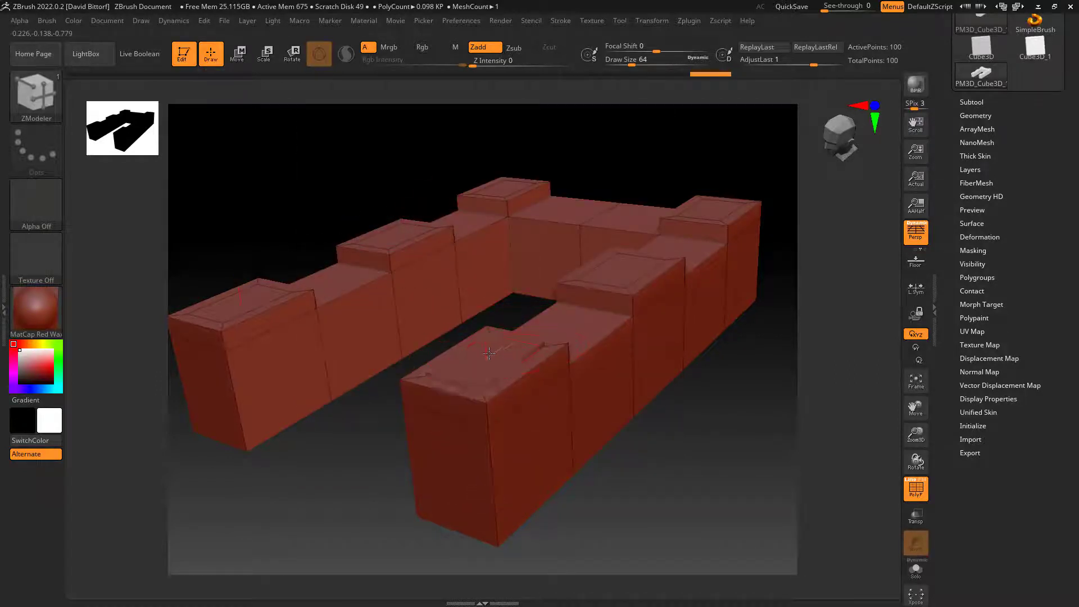
drag(489, 352, 477, 329)
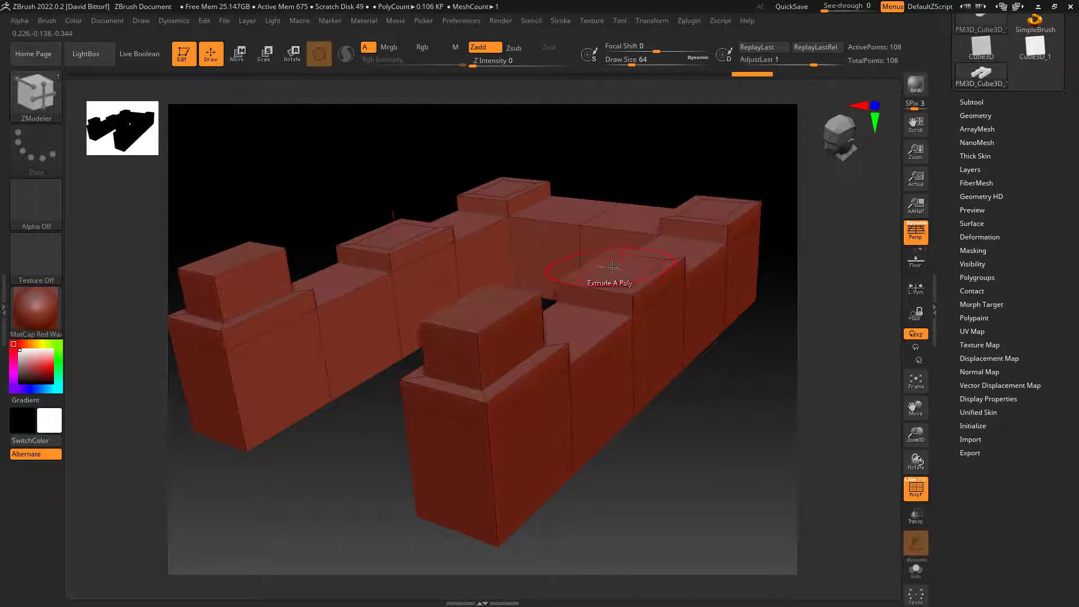
drag(613, 266, 615, 228)
drag(699, 217, 700, 180)
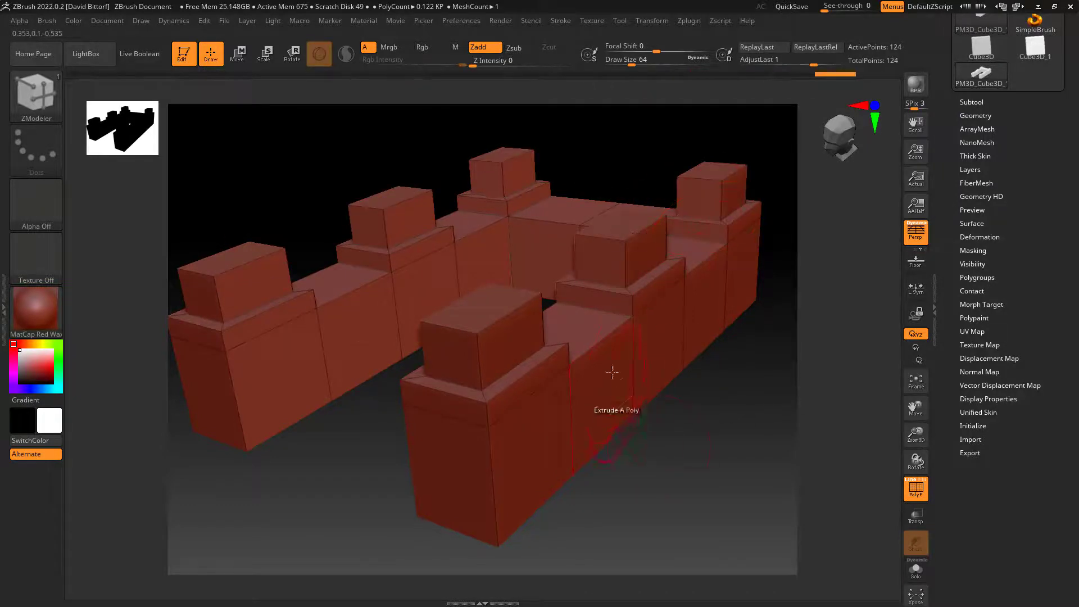
key(ctrl+z)
key(ctrl+z)
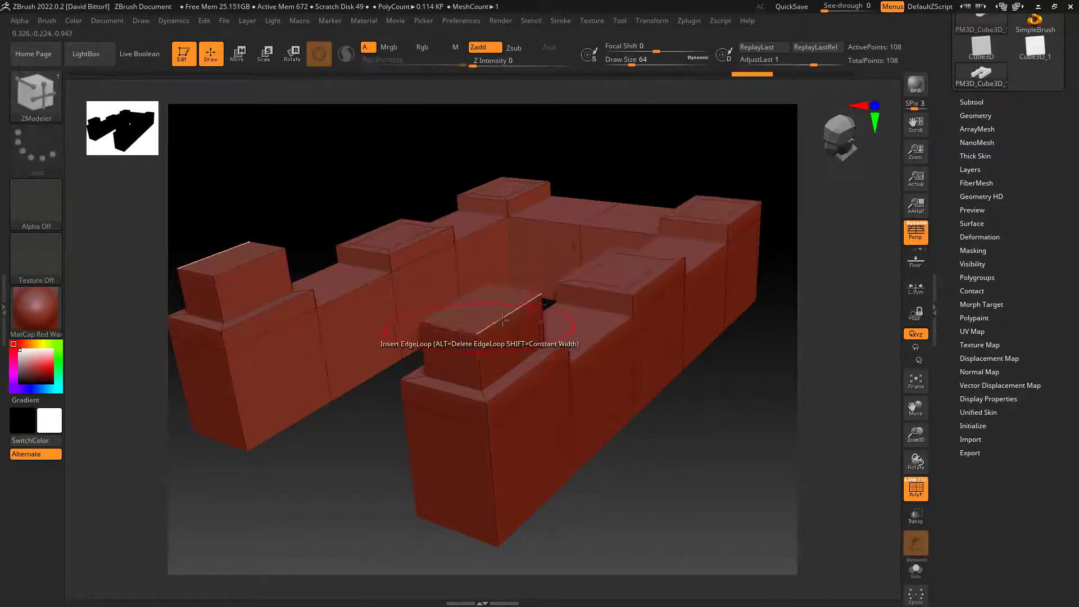
Re-extrude the middle block top and raise the top-right face into a tall column
drag(623, 267, 624, 224)
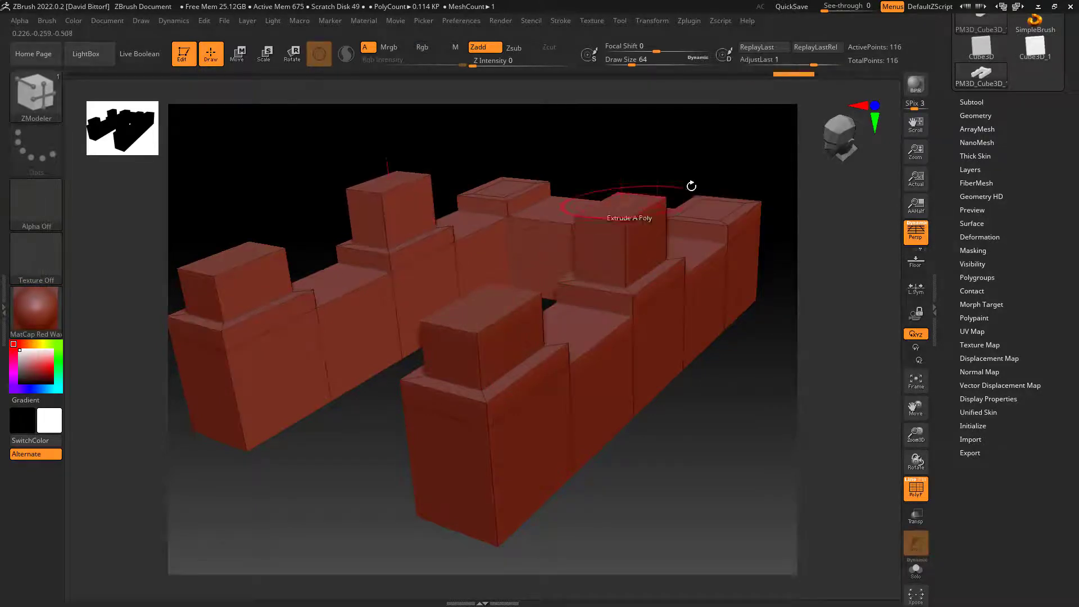
drag(713, 204, 723, 104)
mouse_move(729, 385)
mouse_down()
mouse_move(697, 374)
mouse_move(714, 420)
mouse_move(583, 436)
mouse_move(605, 451)
mouse_move(624, 445)
mouse_move(634, 453)
mouse_move(624, 461)
mouse_move(645, 435)
mouse_move(655, 441)
mouse_move(556, 442)
mouse_up()
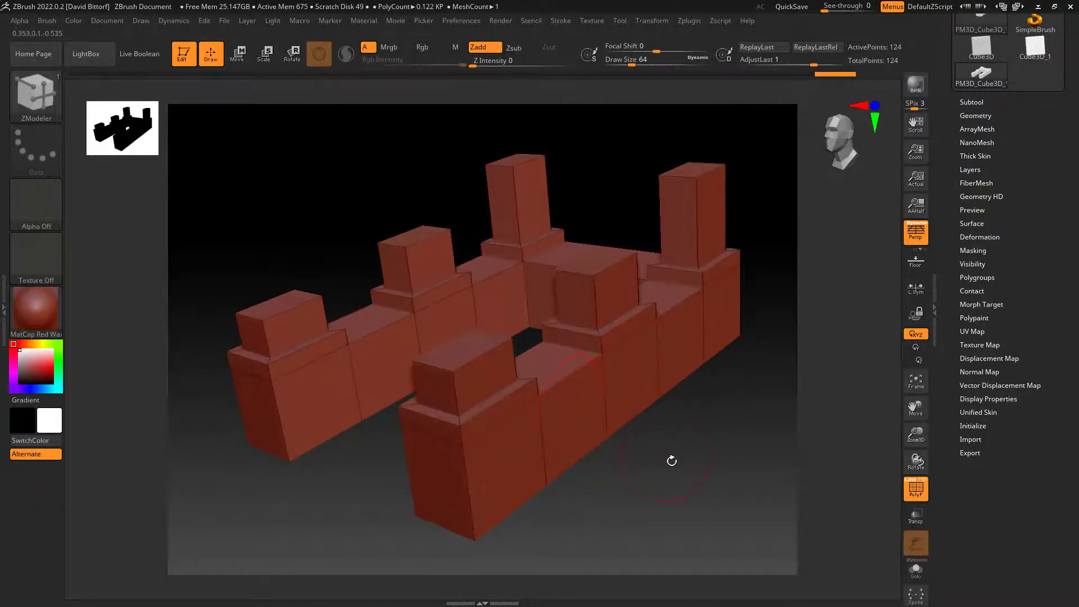
drag(675, 461, 632, 415)
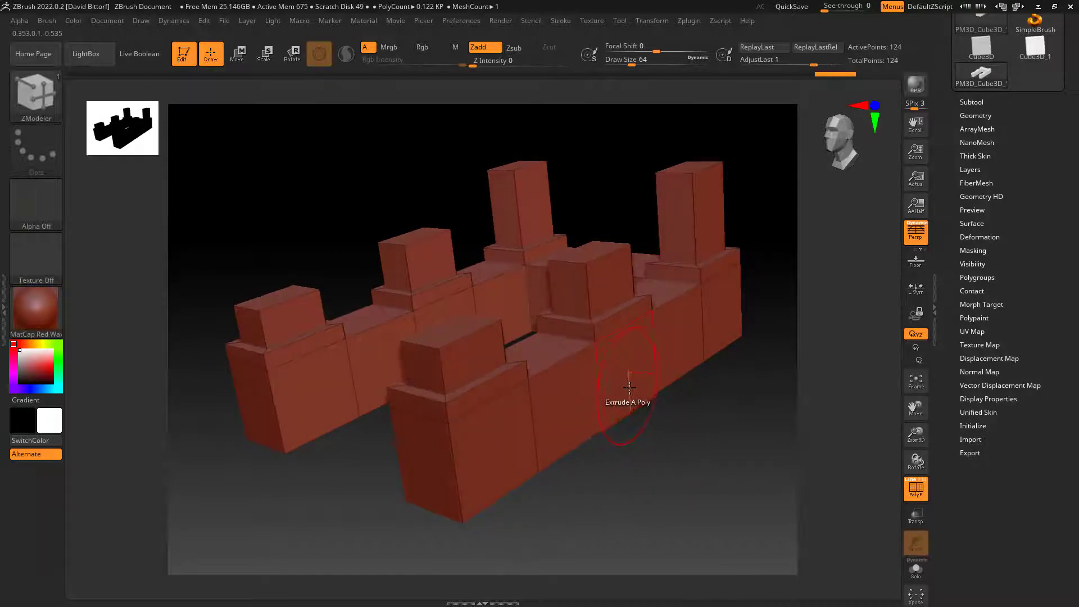
Set Extrude to target Flat Island and pull the front wall face outward into a block
key(space)
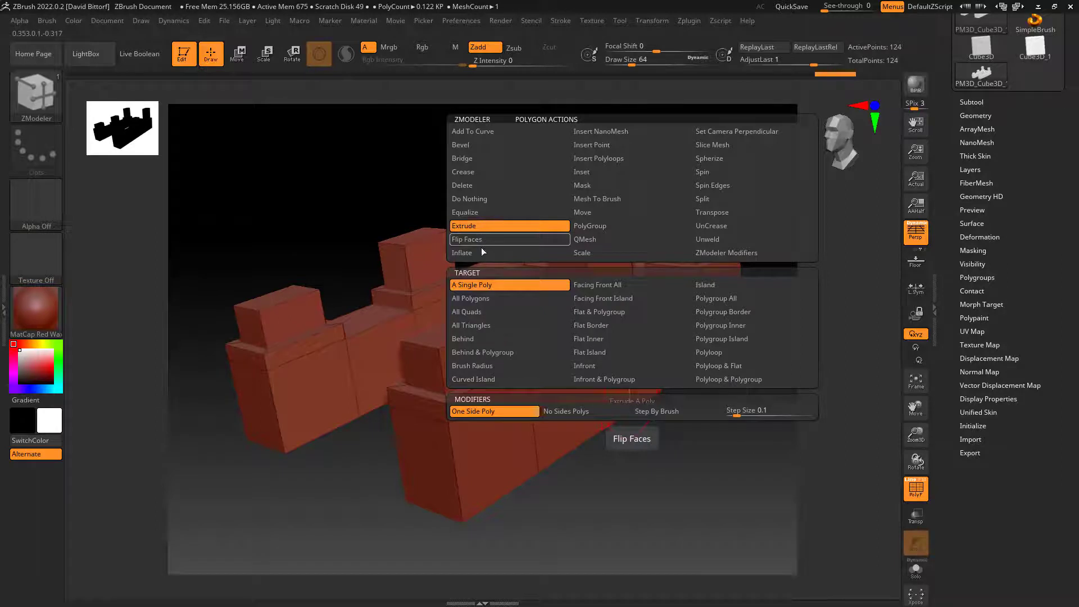
click(596, 352)
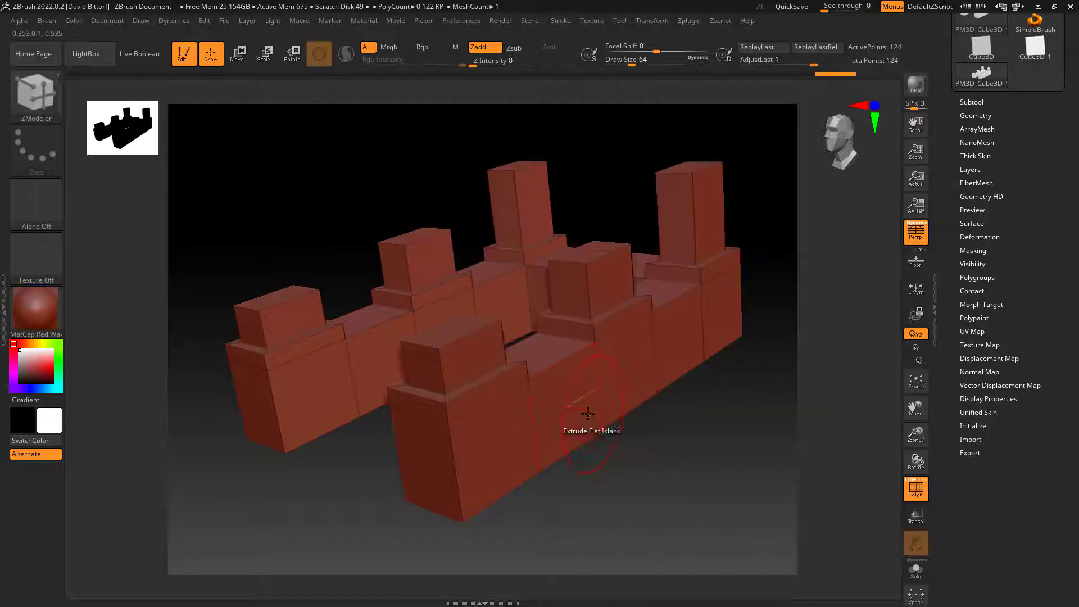
mouse_move(573, 407)
mouse_down()
mouse_move(623, 423)
mouse_move(663, 458)
mouse_move(622, 438)
mouse_up()
key(ctrl+z)
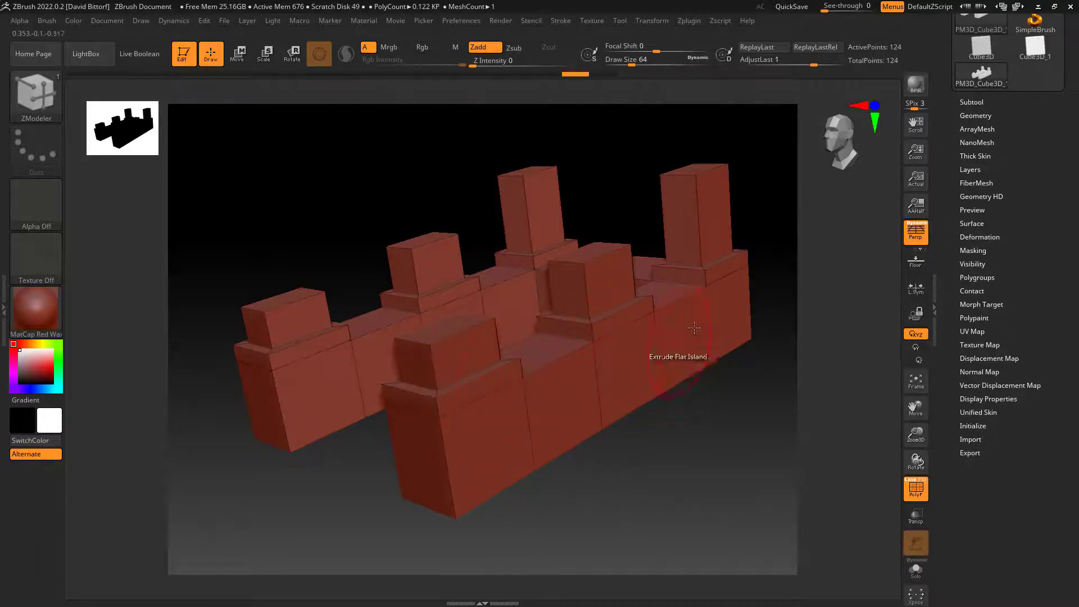
drag(700, 360, 700, 364)
drag(700, 405, 664, 467)
Pull another front wall face and the right-side block outward to thicken them
drag(425, 476, 366, 518)
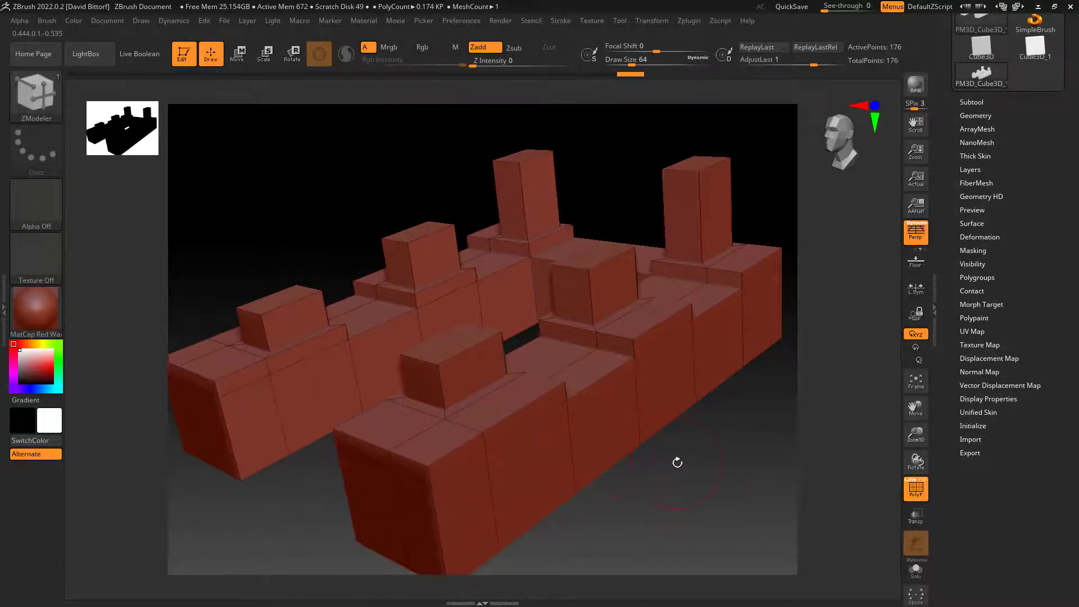
drag(677, 461, 721, 501)
drag(341, 296, 579, 373)
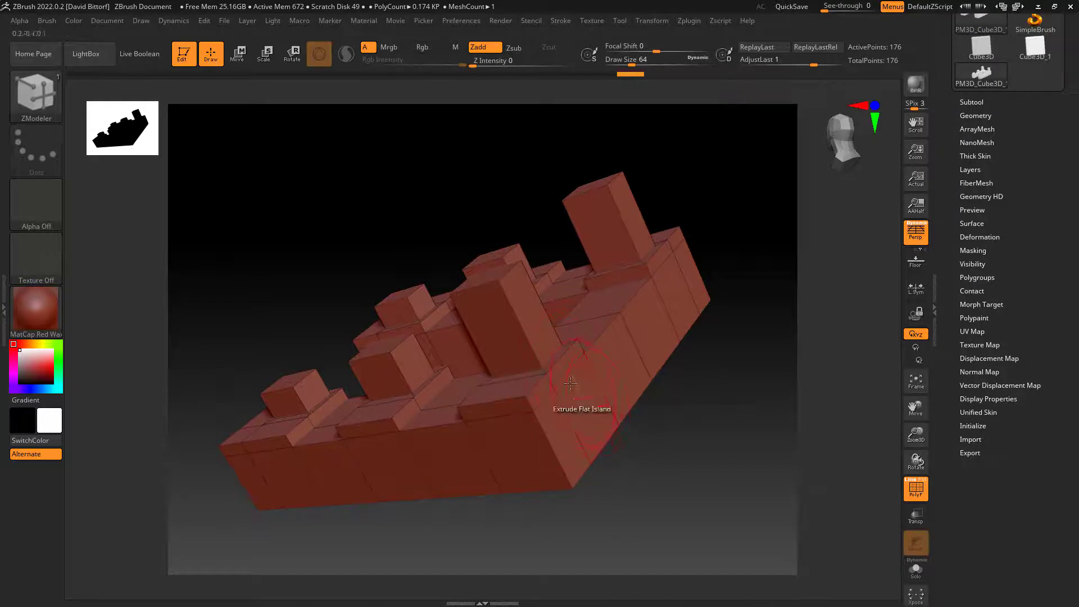
drag(590, 413, 642, 403)
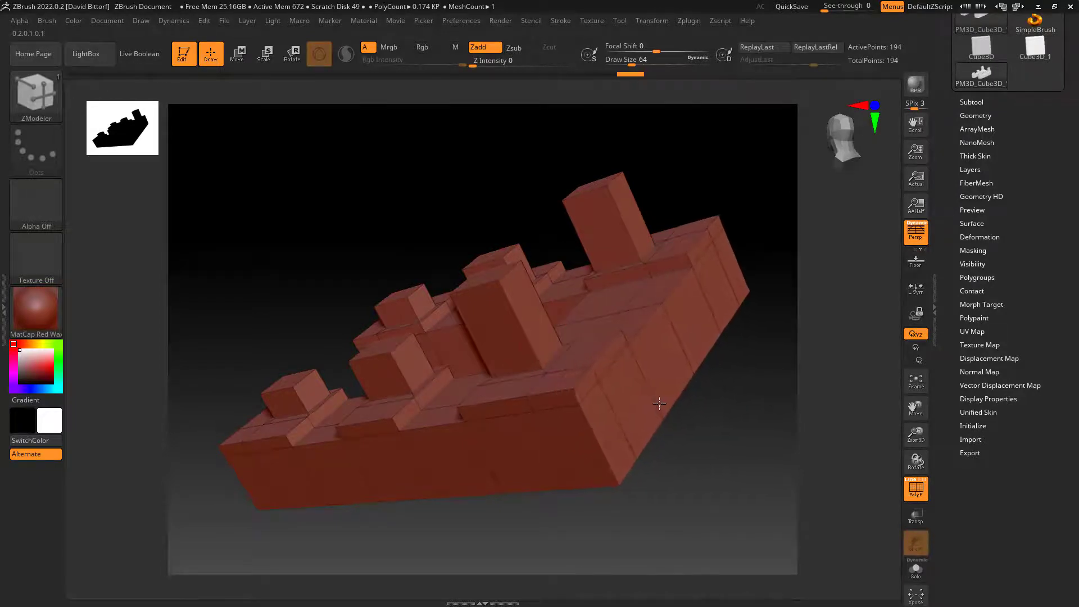
Insert an edge loop across the arch top and slide it into place
drag(699, 455, 574, 155)
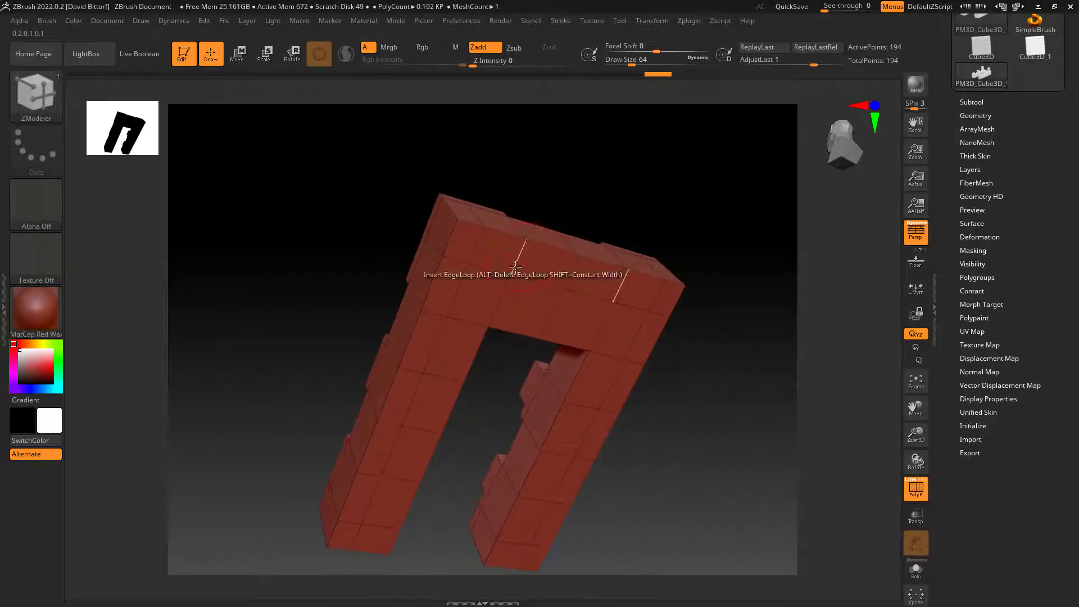
click(512, 352)
drag(512, 352, 573, 357)
drag(724, 404, 458, 366)
key(space)
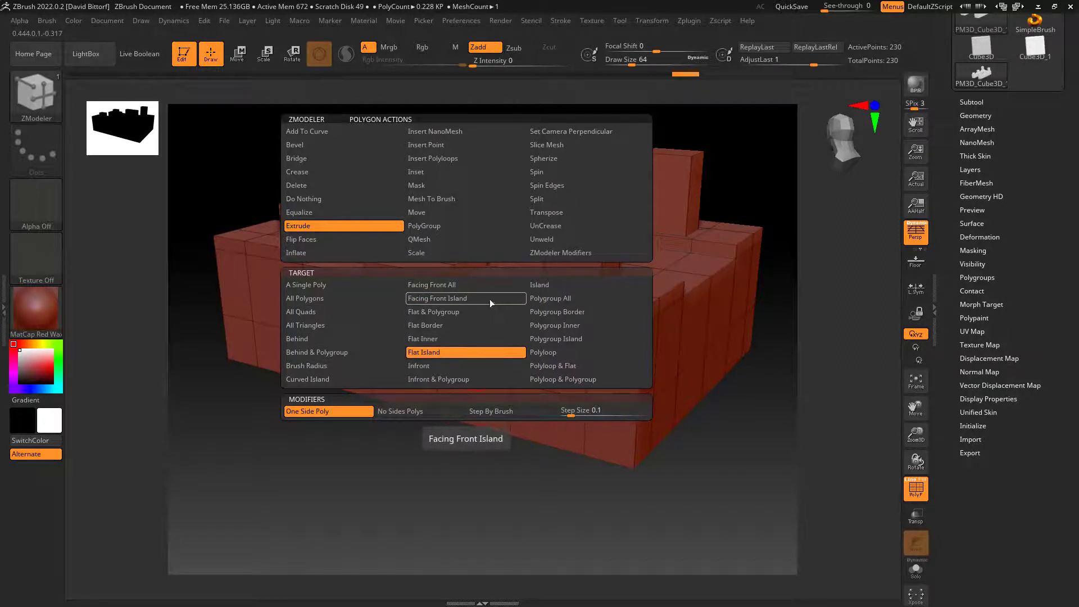
Set the polygon extrude Target to Island, test a whole-island extrusion, then undo it
click(537, 285)
drag(466, 336, 461, 346)
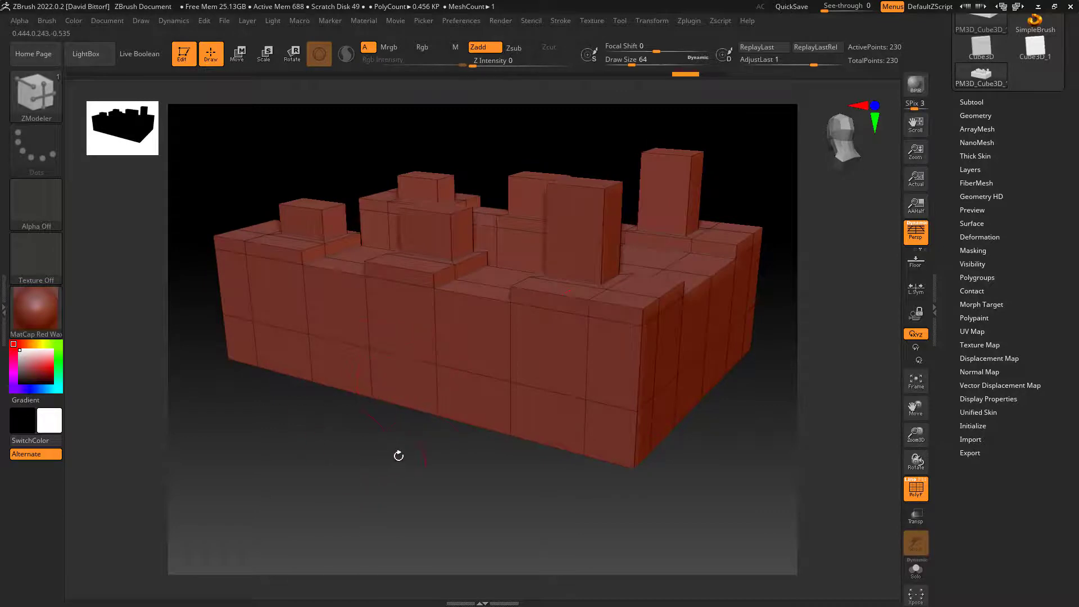
key(ctrl+z)
drag(414, 458, 439, 366)
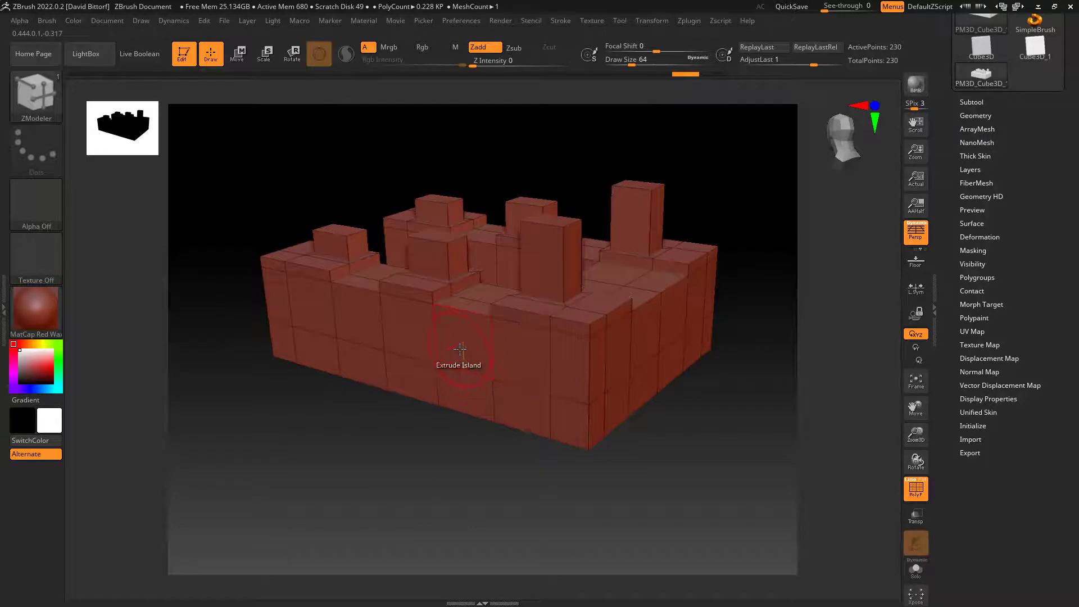
key(space)
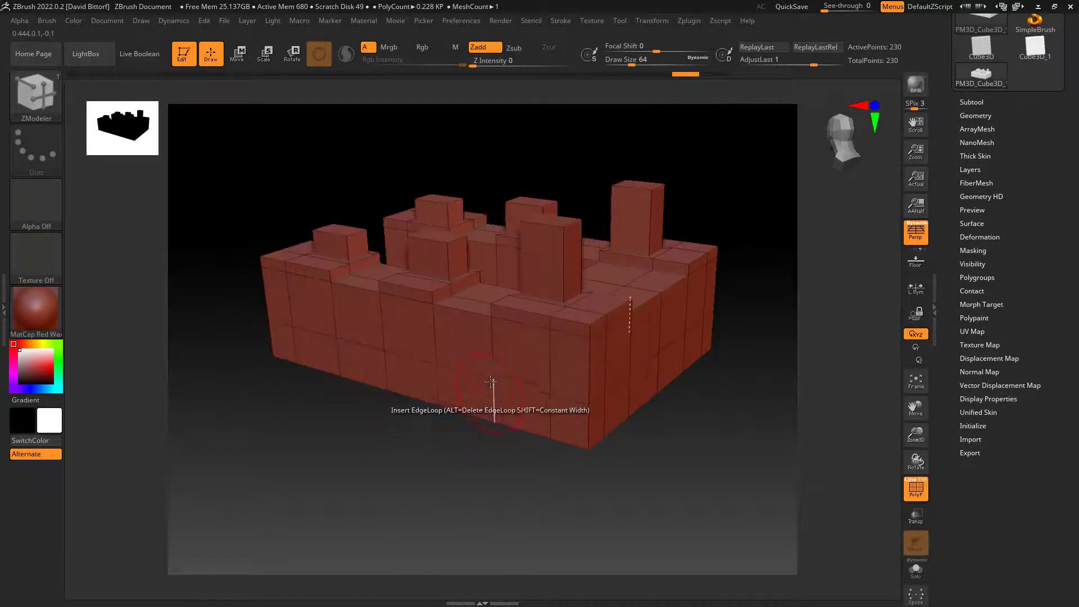
Switch edge Insert to Single EdgeLoop and add trial horizontal loops around the walls
key(space)
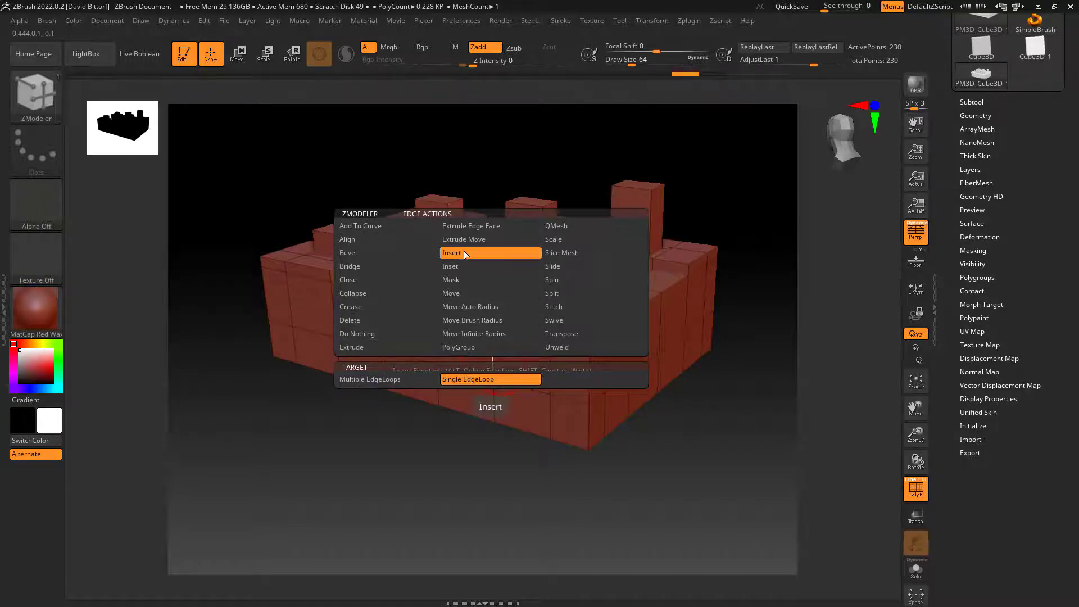
click(485, 381)
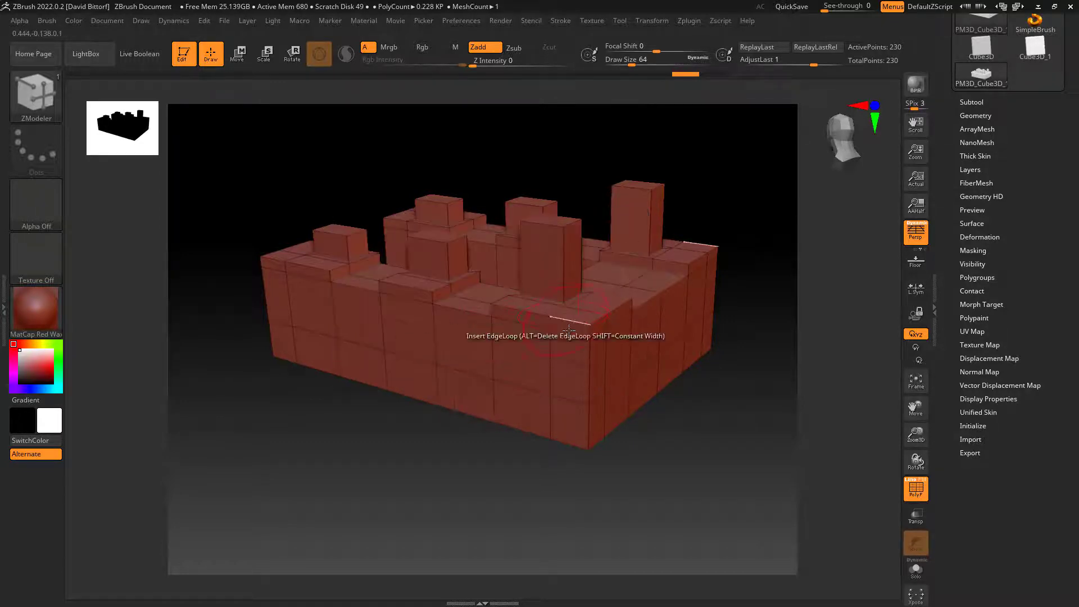
click(550, 361)
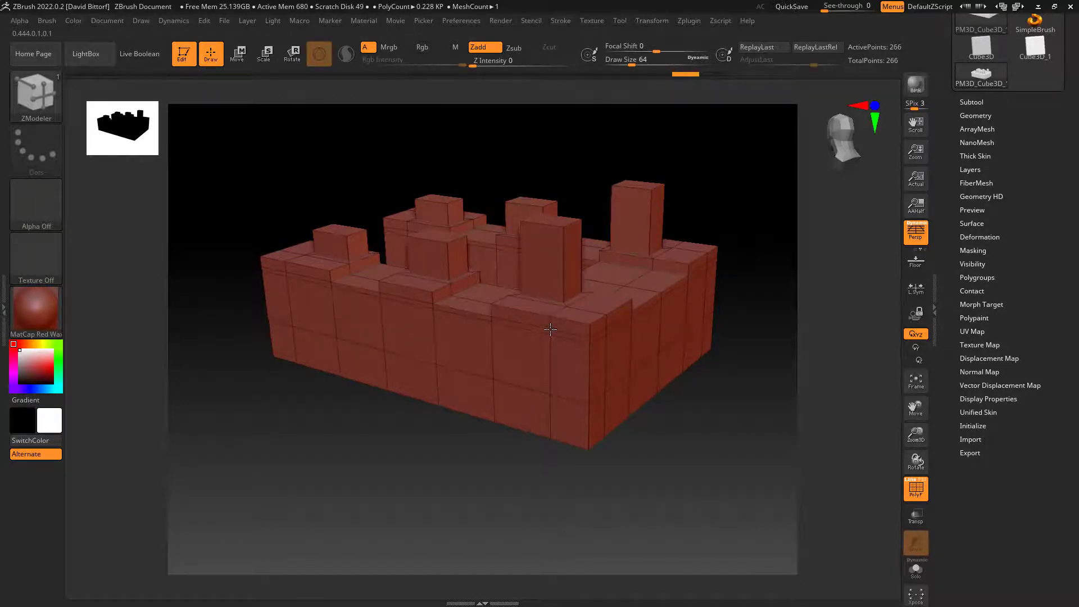
click(590, 370)
click(590, 388)
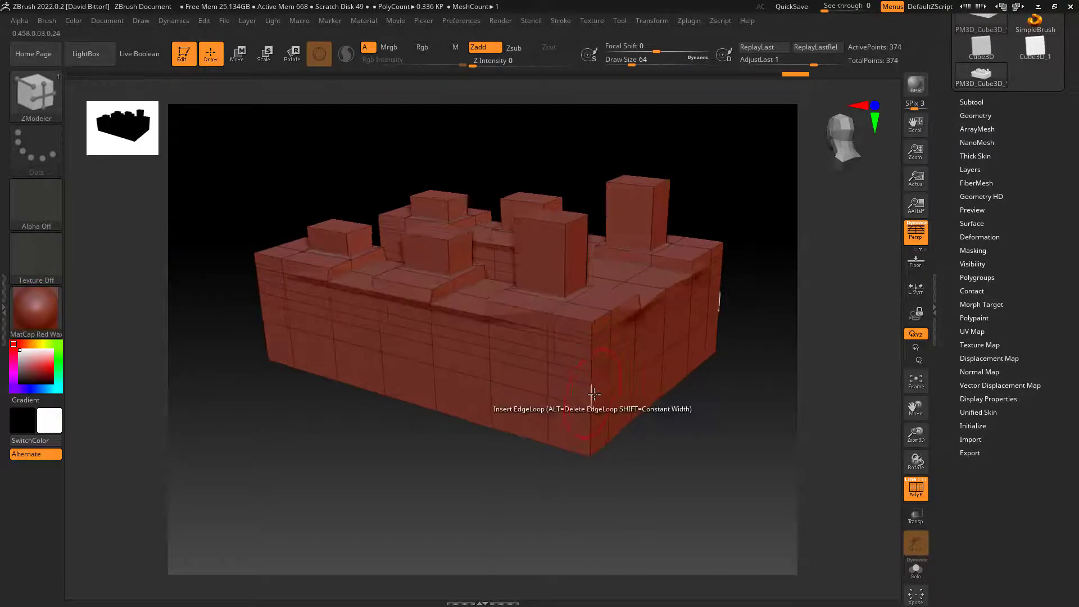
Undo both trial edge loops and set polygon extrude Target to A Single Poly
key(ctrl+z)
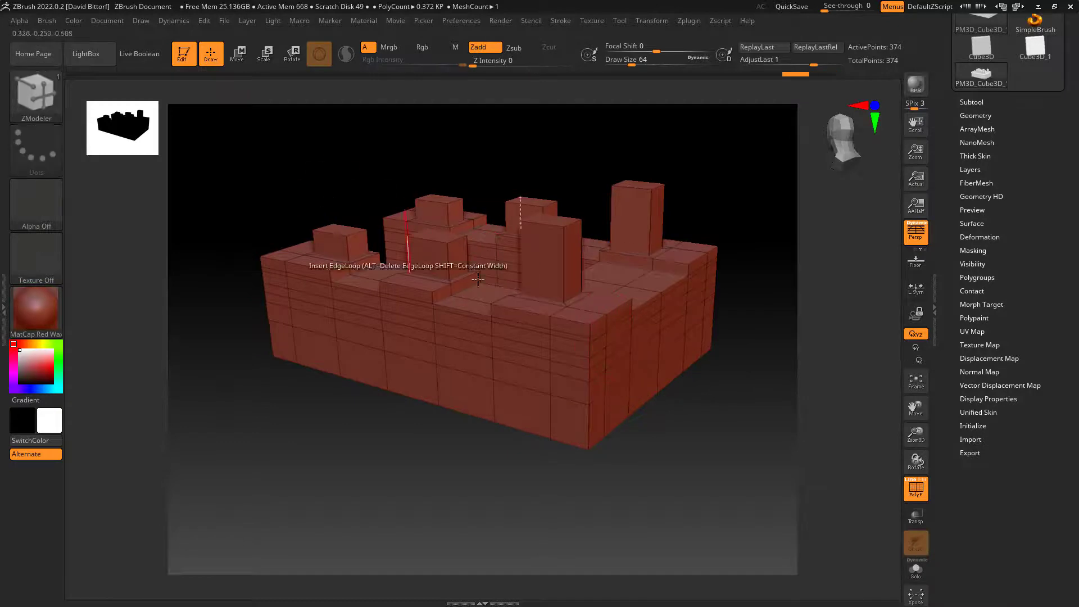
key(ctrl+z)
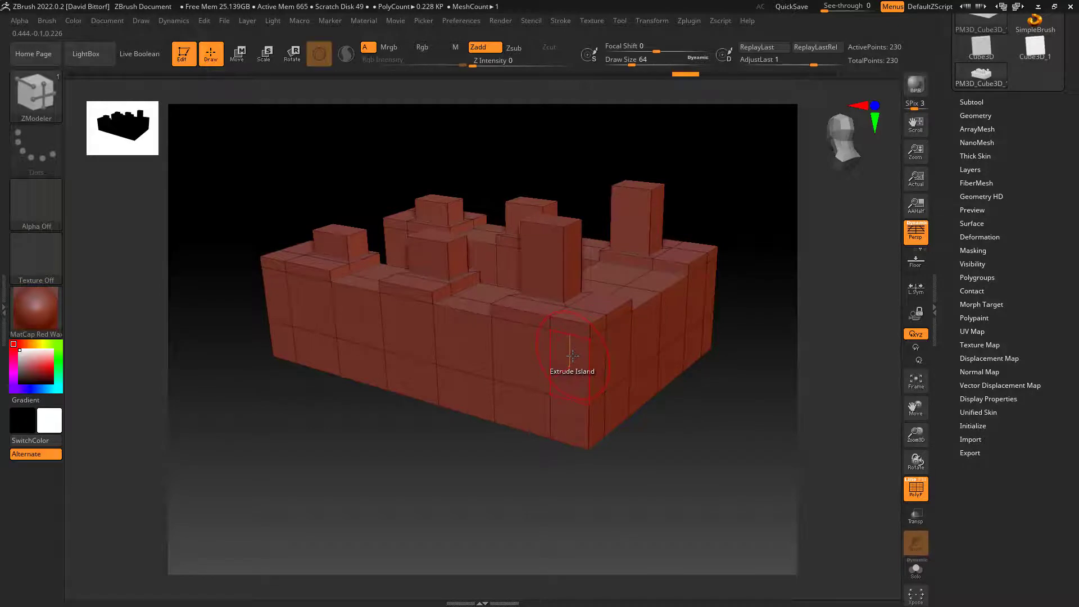
key(space)
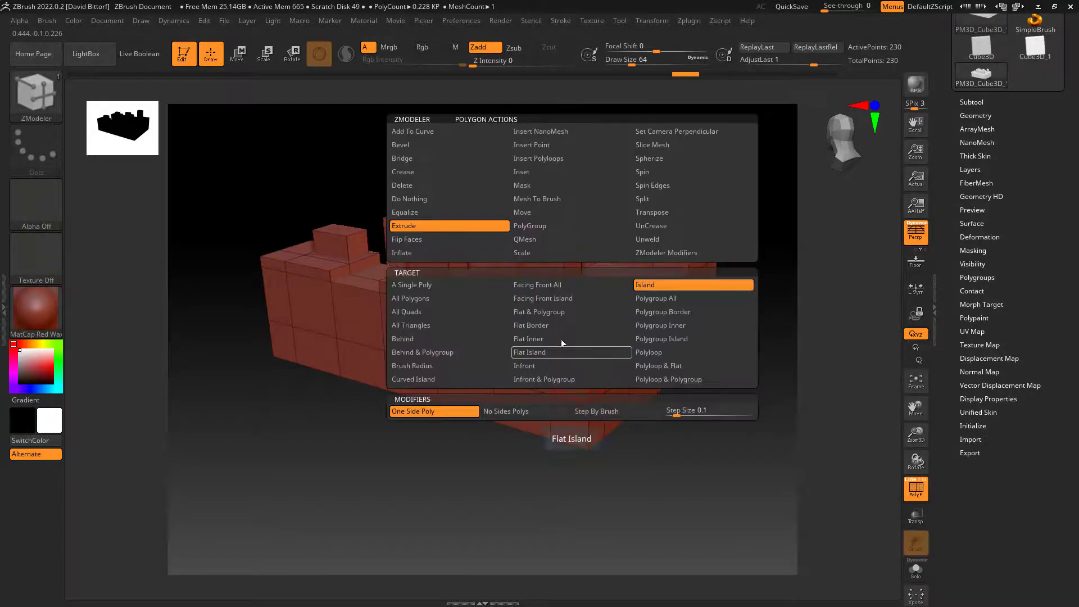
click(447, 285)
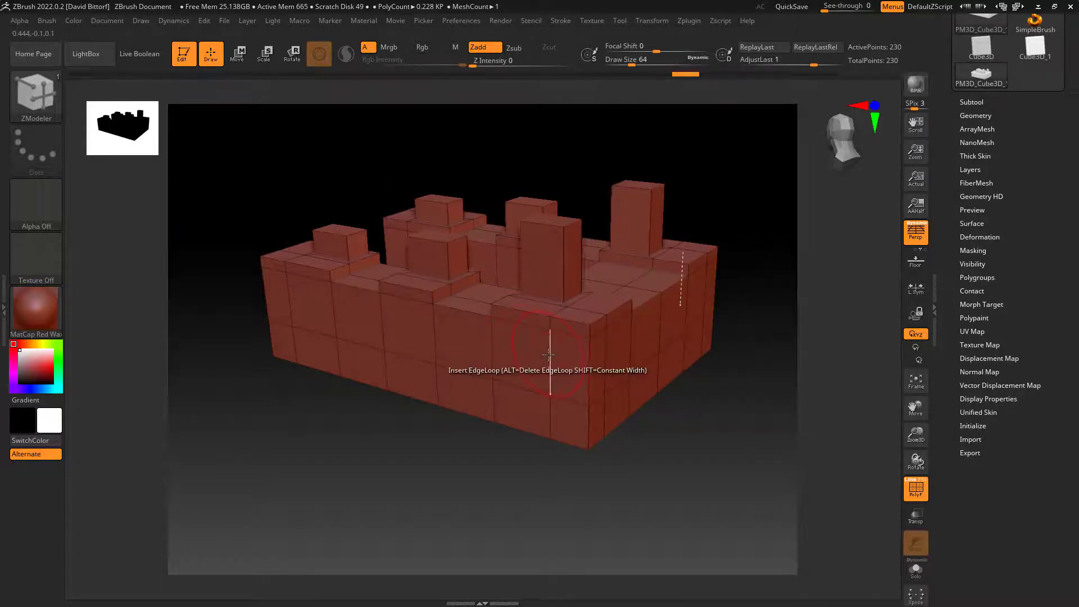
Insert Multiple EdgeLoops into the tall block, tower, front-left block and top cube
key(space)
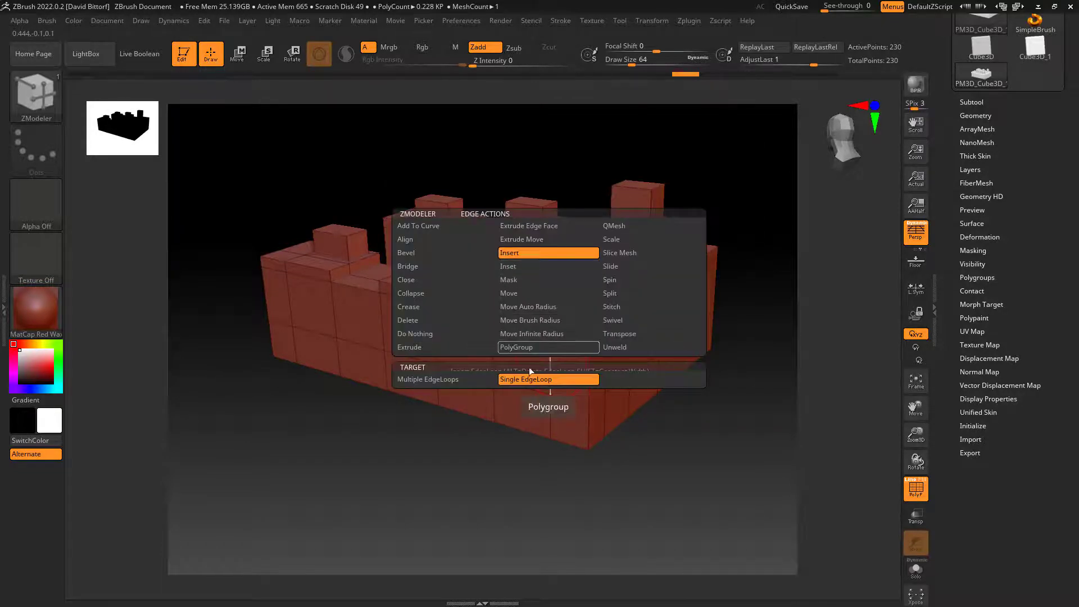
click(457, 379)
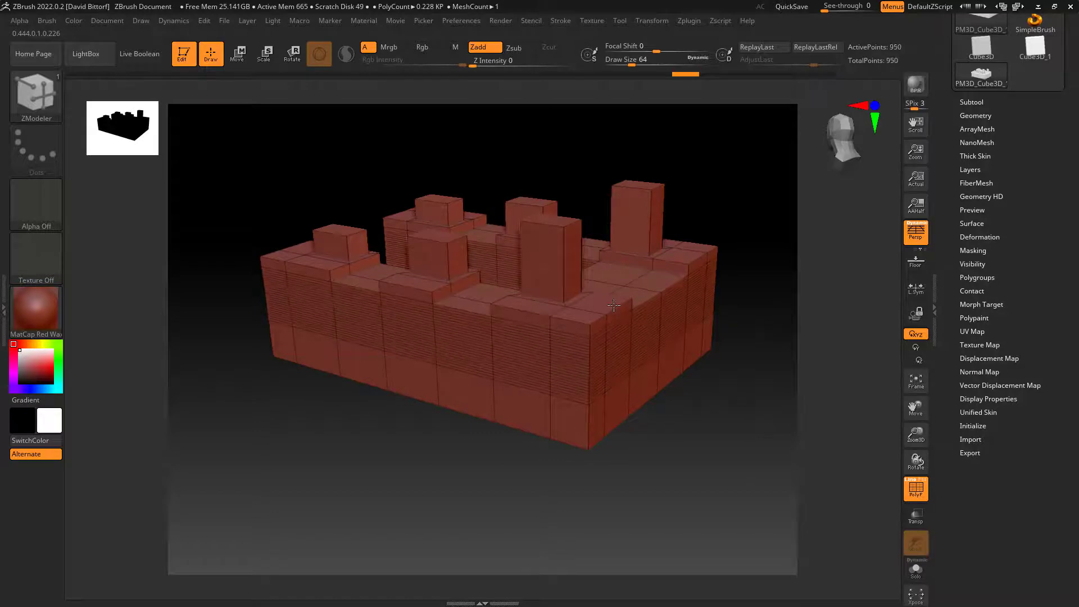
alt+click(611, 349)
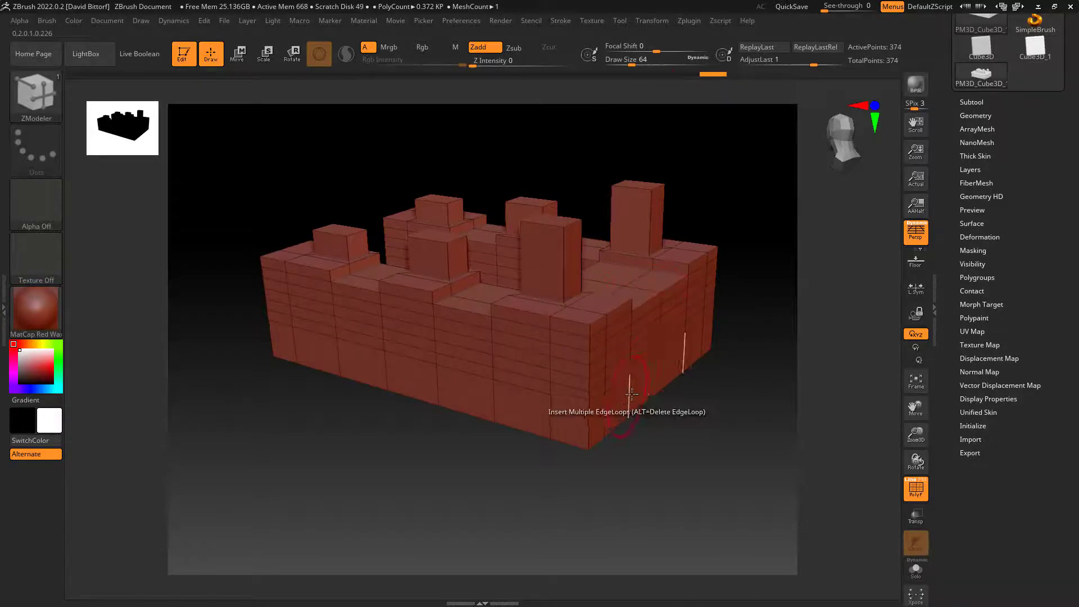
click(563, 252)
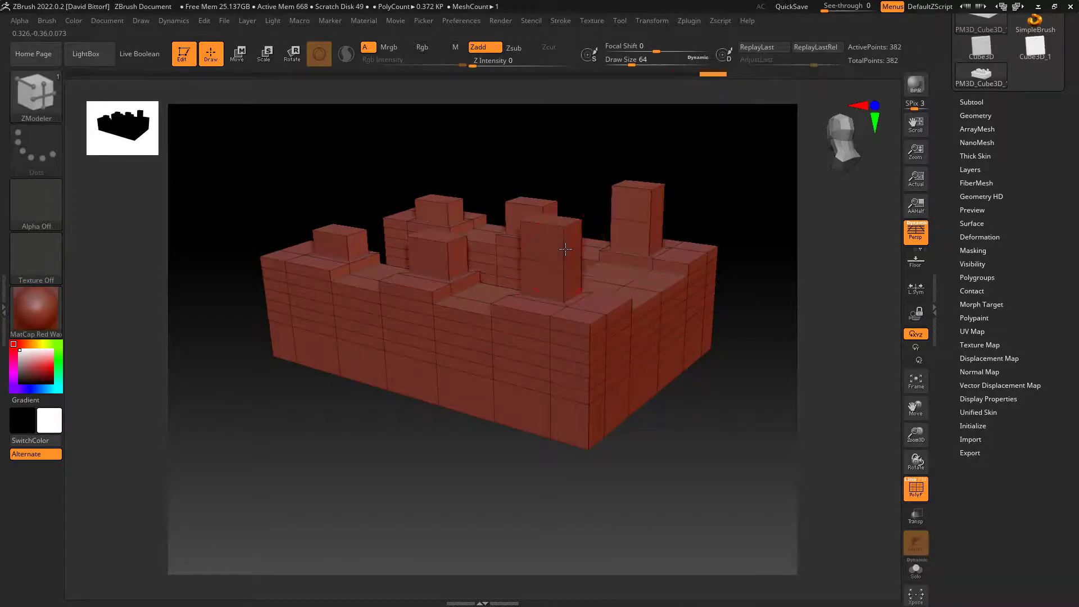
click(568, 212)
click(449, 249)
click(448, 235)
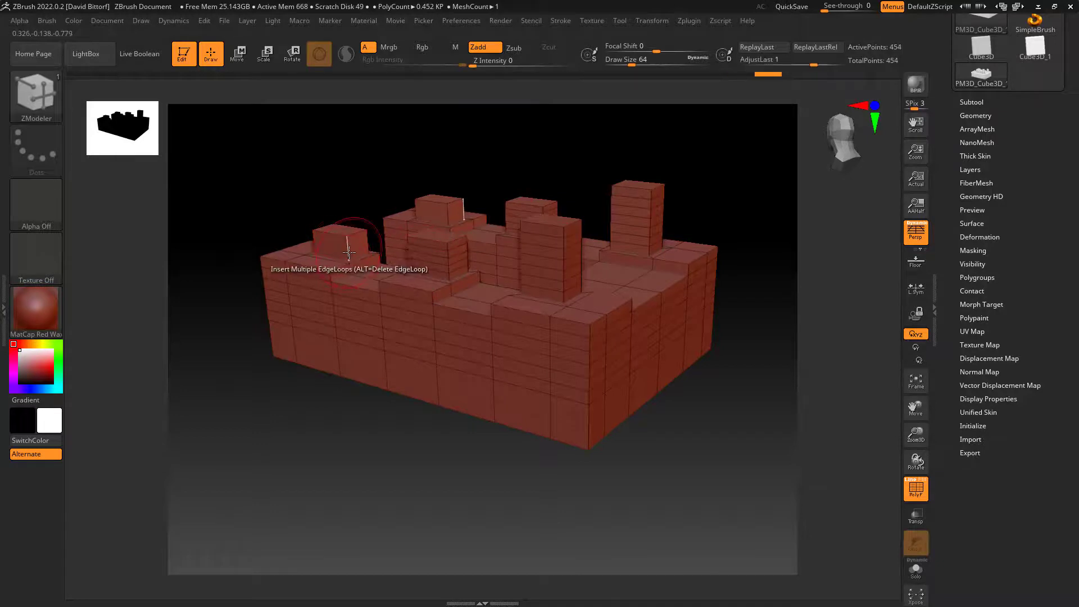
click(347, 240)
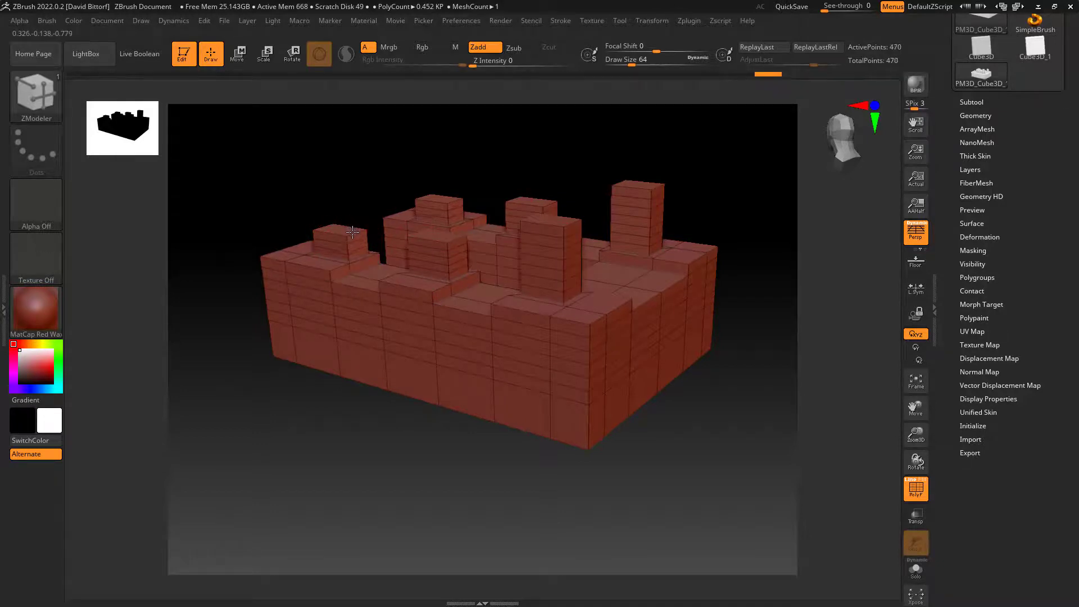
key(ctrl+z)
Orbit the model to inspect the new horizontal loops from several oblique angles
mouse_move(725, 418)
mouse_down()
mouse_move(696, 397)
mouse_move(701, 424)
mouse_move(682, 412)
mouse_up()
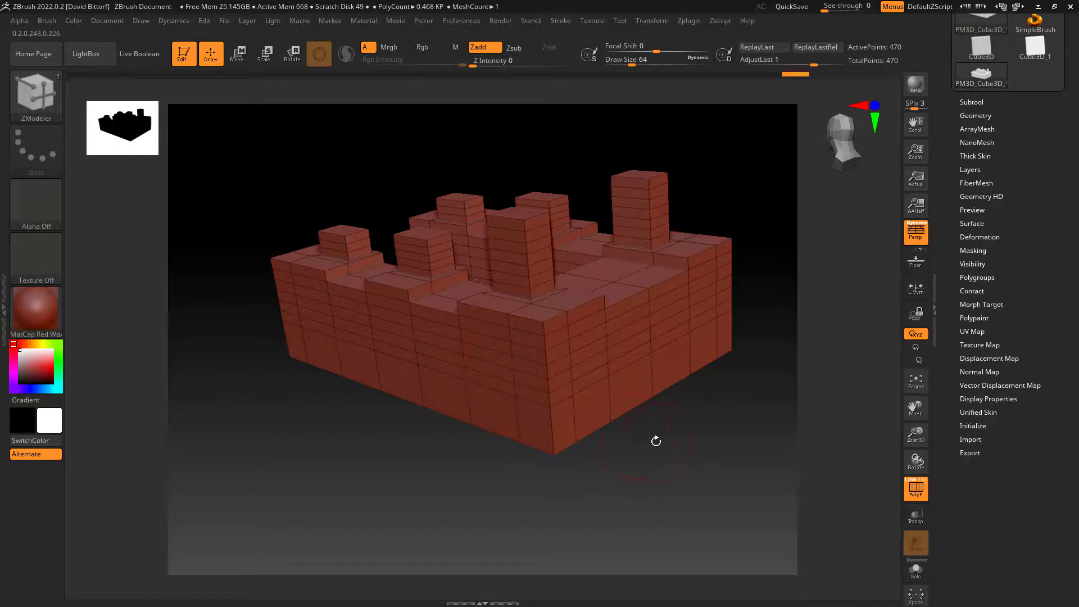
mouse_move(636, 475)
mouse_down()
mouse_move(596, 482)
mouse_move(632, 489)
mouse_move(636, 470)
mouse_move(639, 491)
mouse_move(624, 509)
mouse_move(648, 484)
mouse_up()
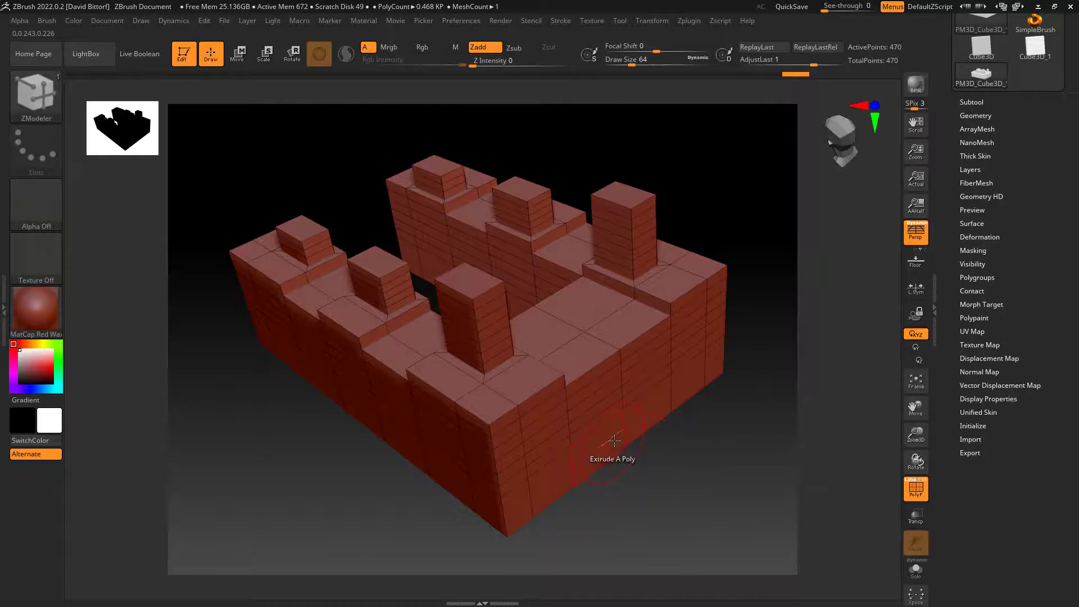
drag(666, 452, 674, 457)
key(space)
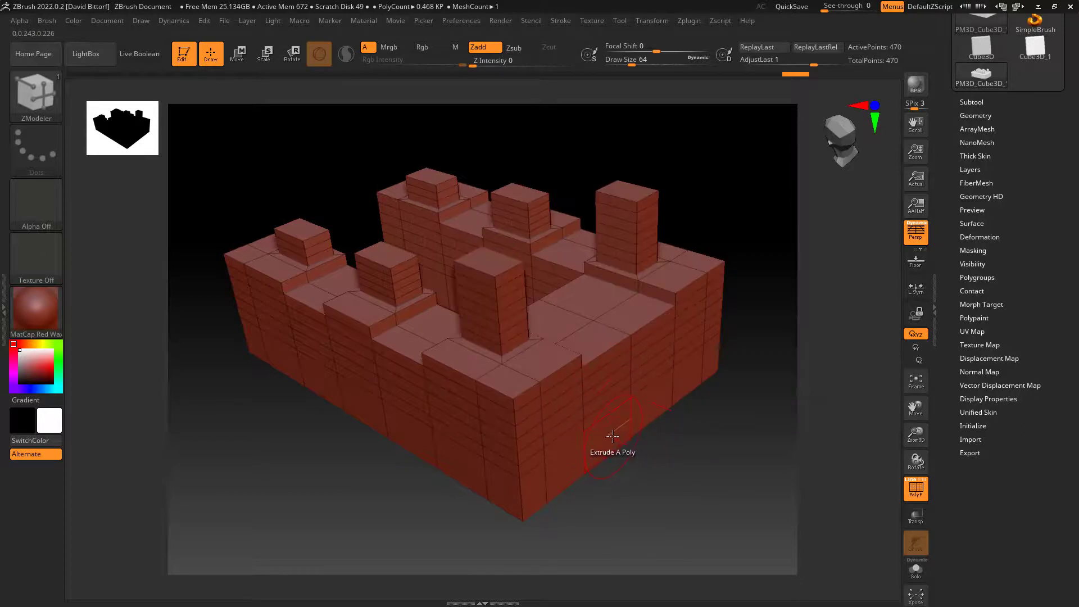
key(space)
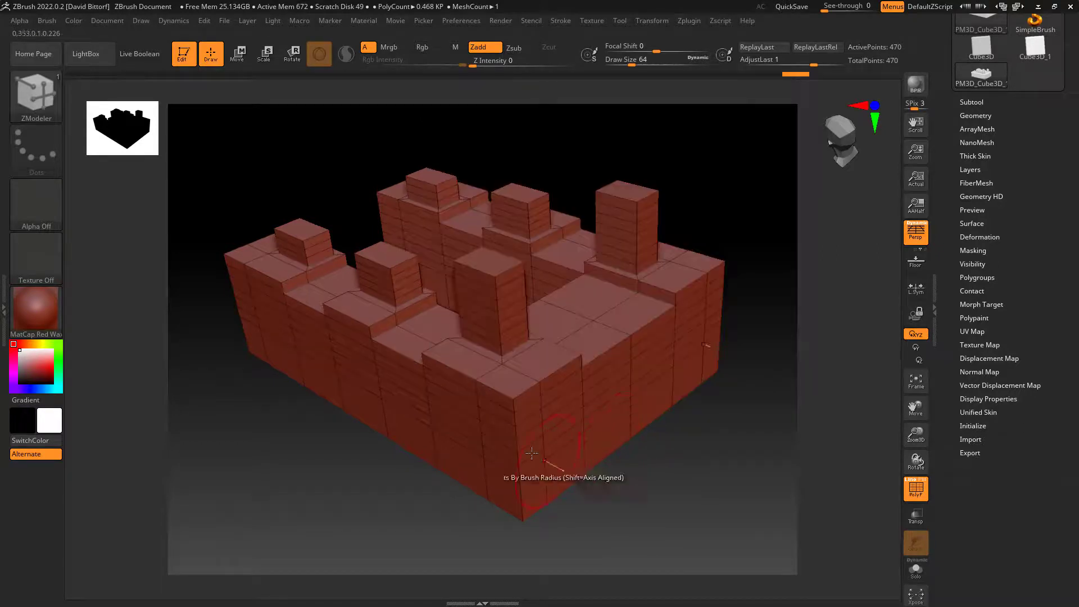
key(space)
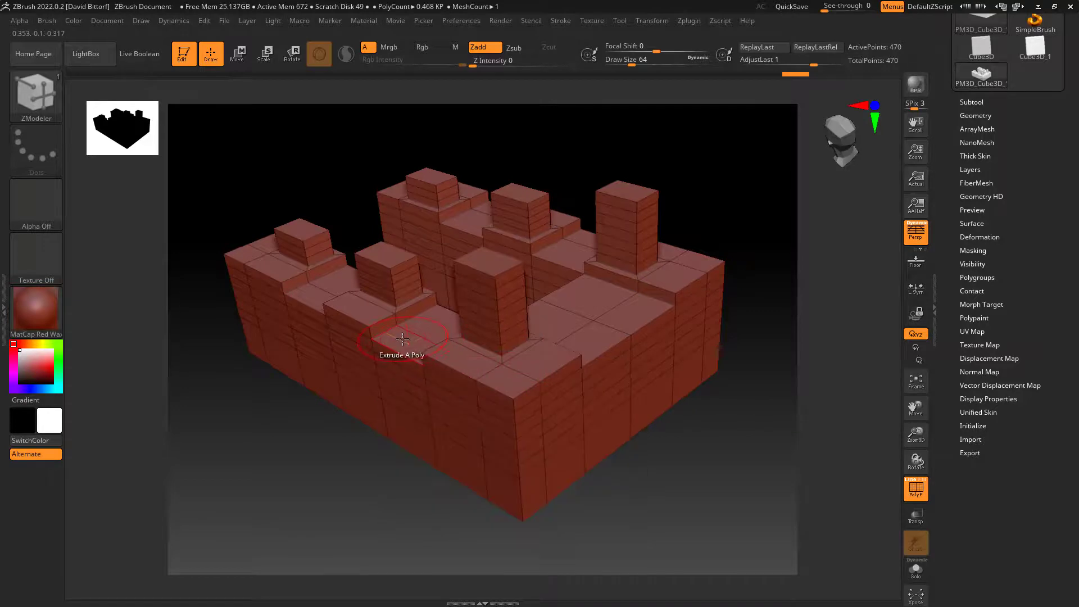
key(space)
right_click(557, 320)
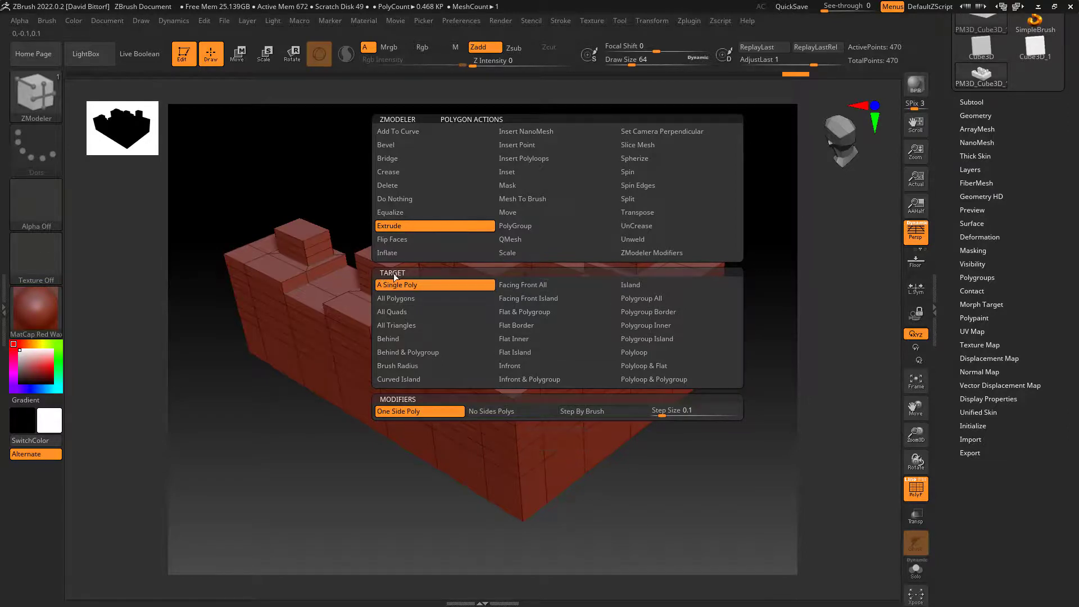
key(space)
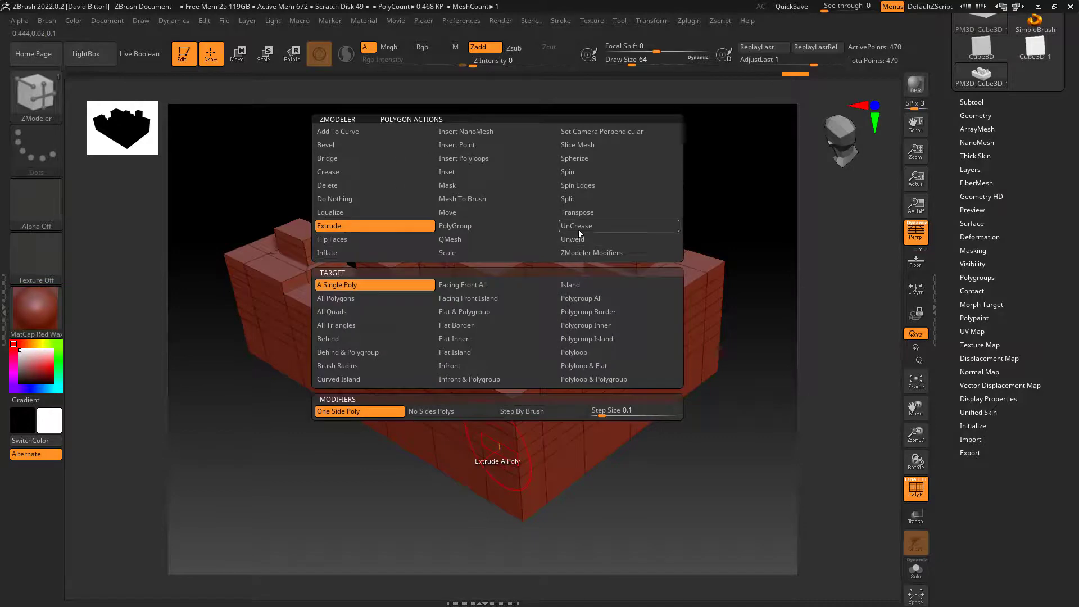
key(space)
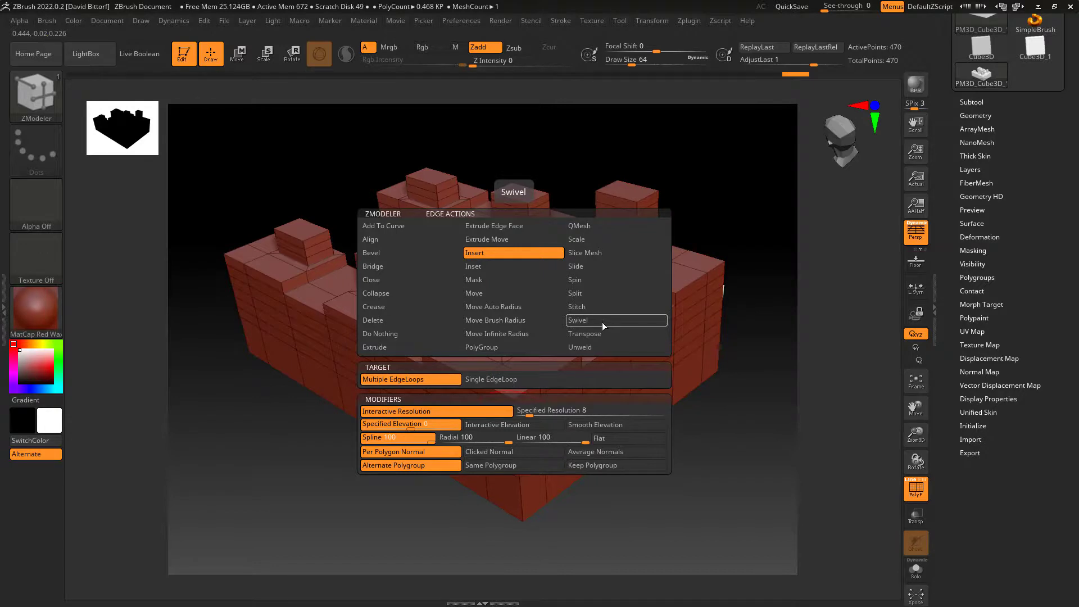
key(space)
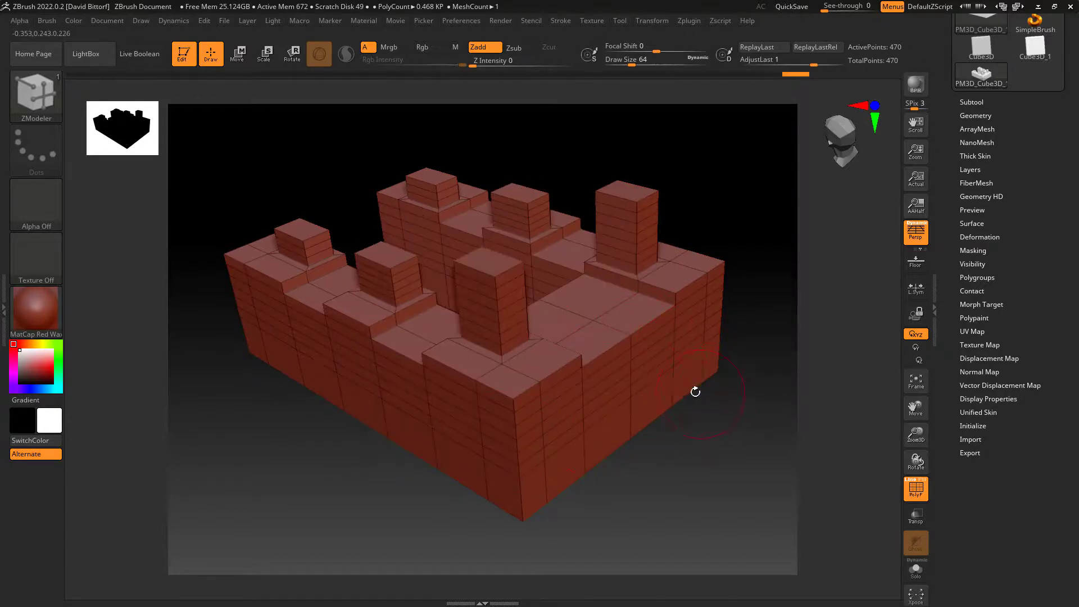